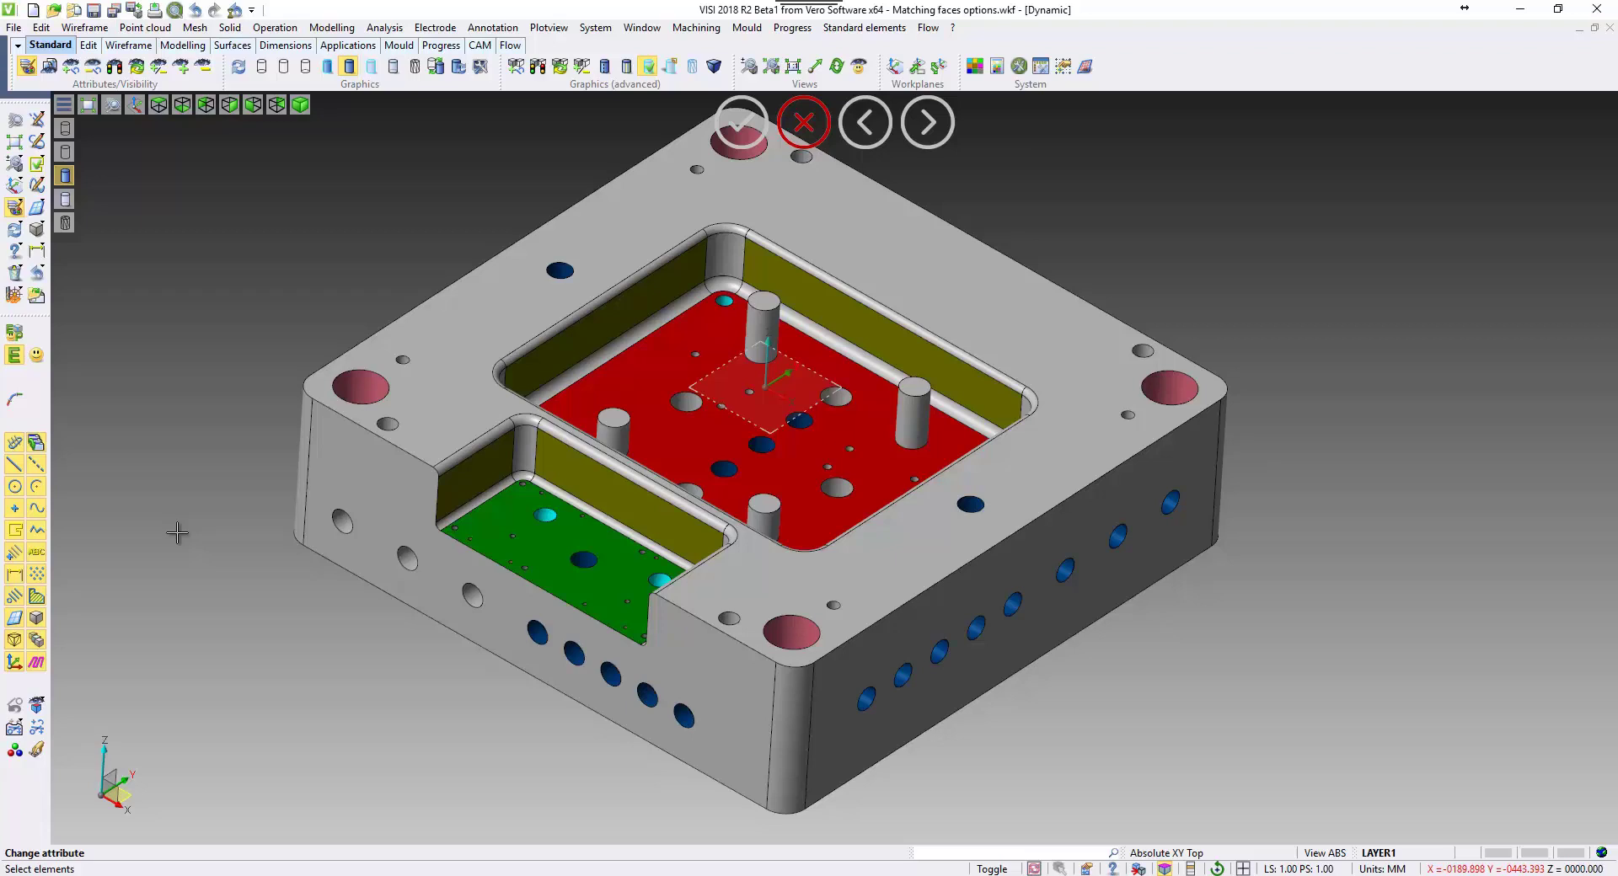
# - Turn on face selection with matching faces and show the Matching faces settings panel
pyautogui.click(36, 358)
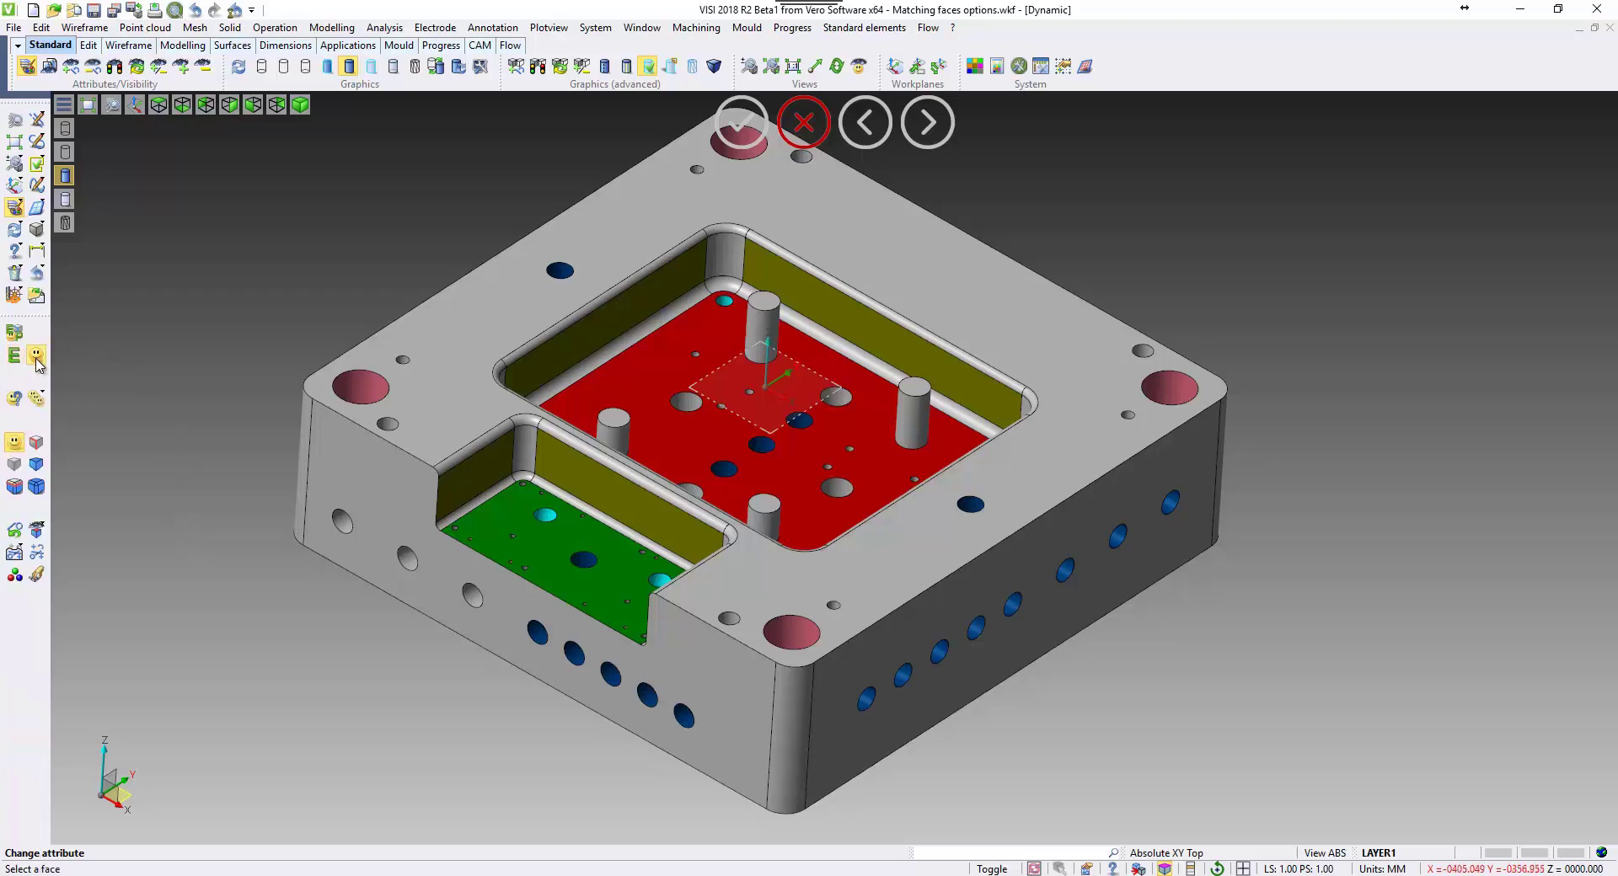
pyautogui.click(38, 406)
pyautogui.click(39, 403)
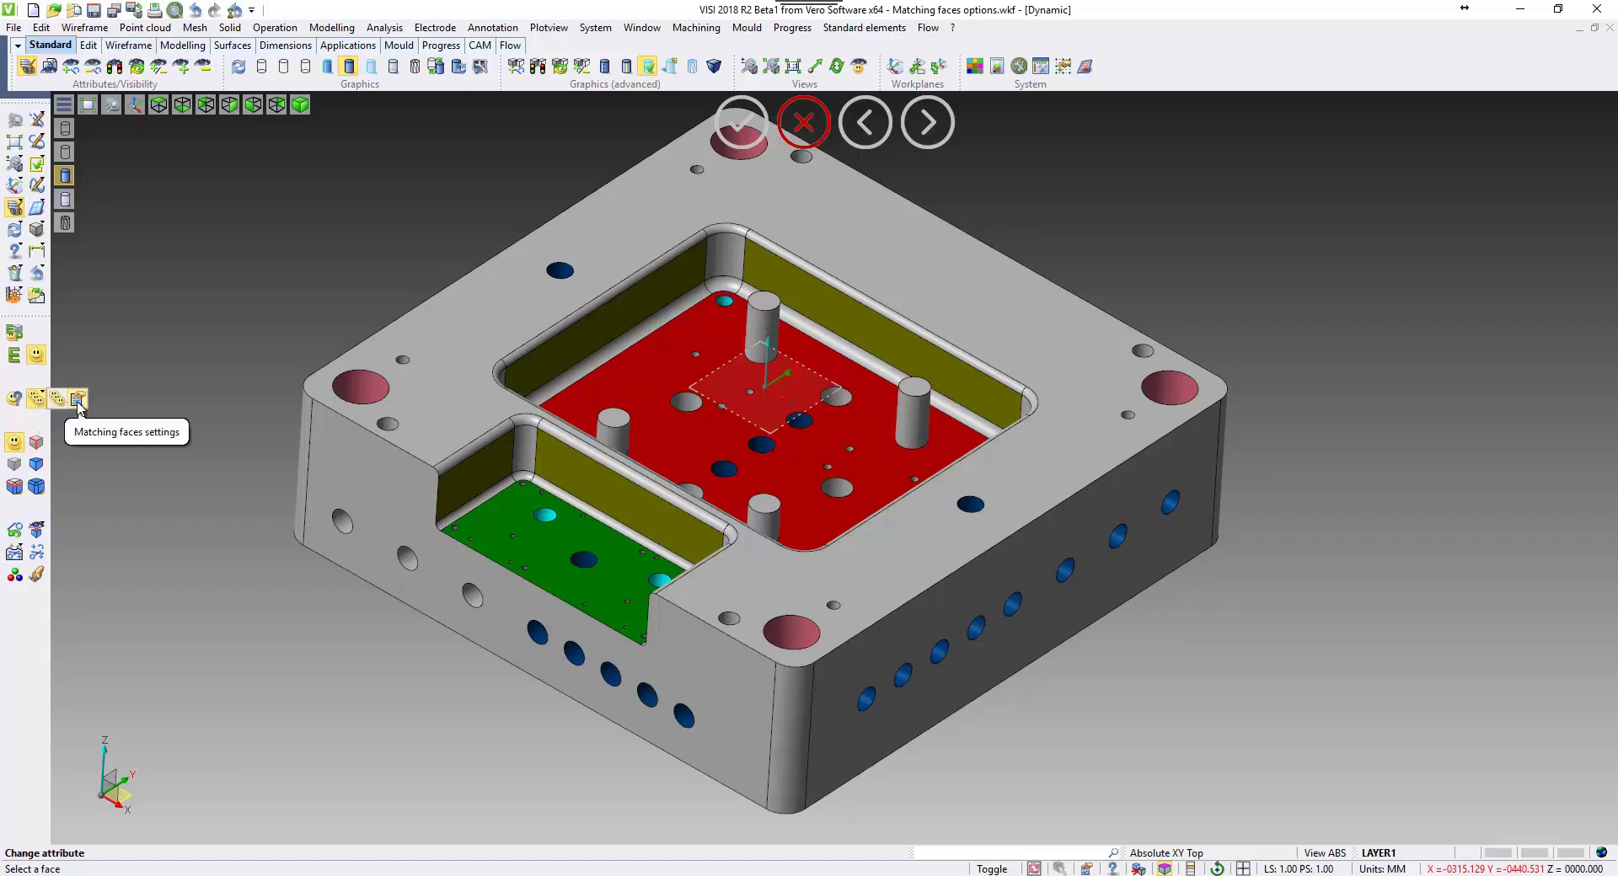
pyautogui.click(77, 403)
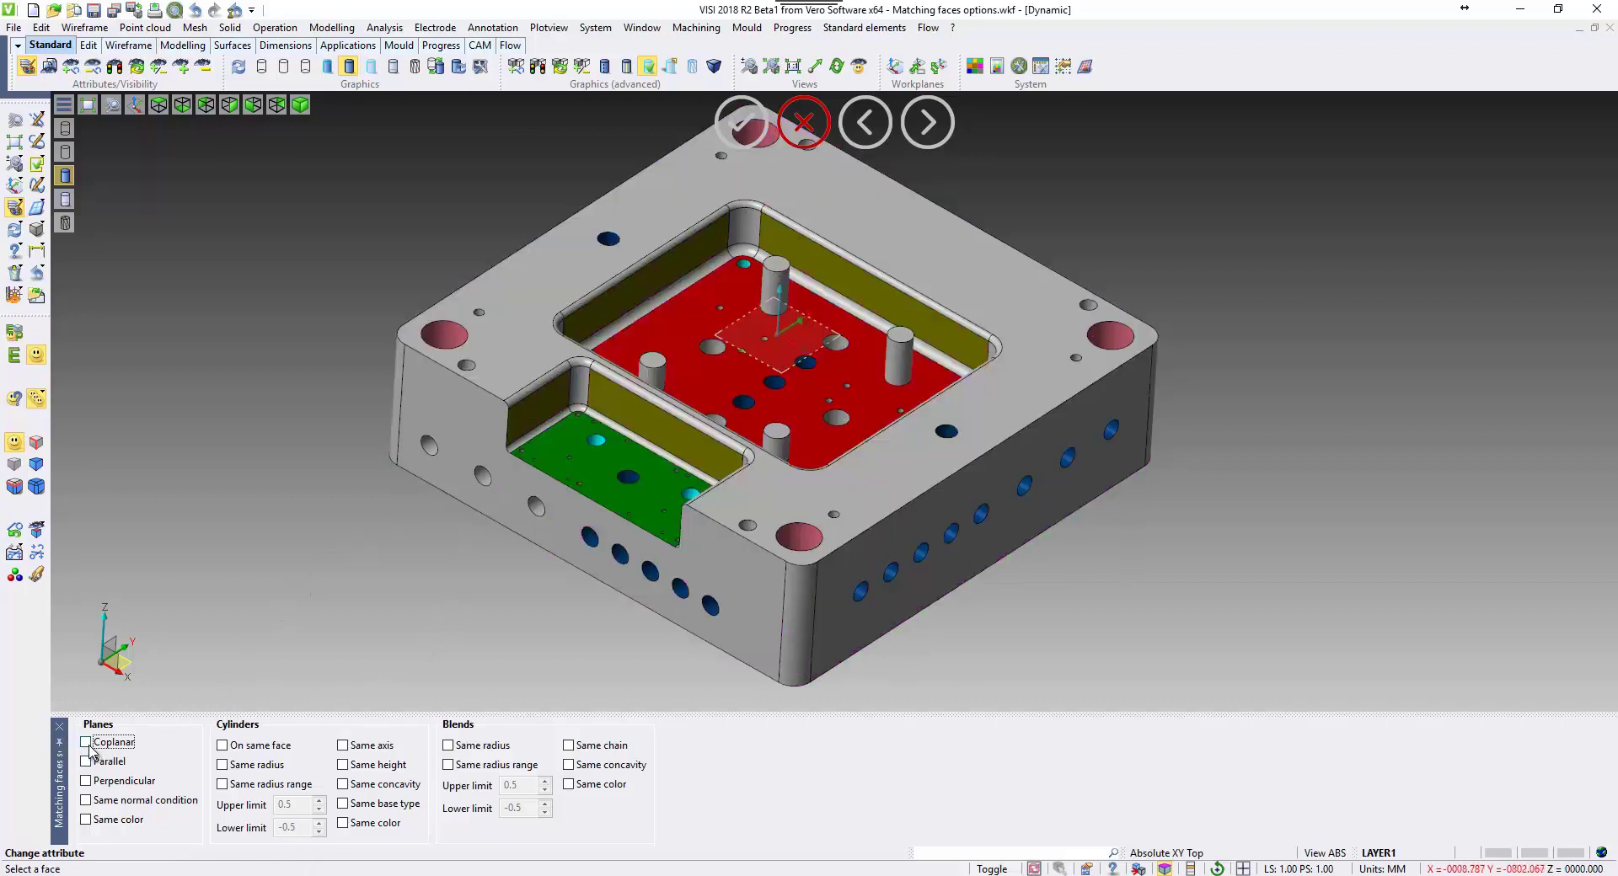
# - Try Coplanar plane matching on the top face, then switch to Parallel and check the side faces
pyautogui.click(87, 743)
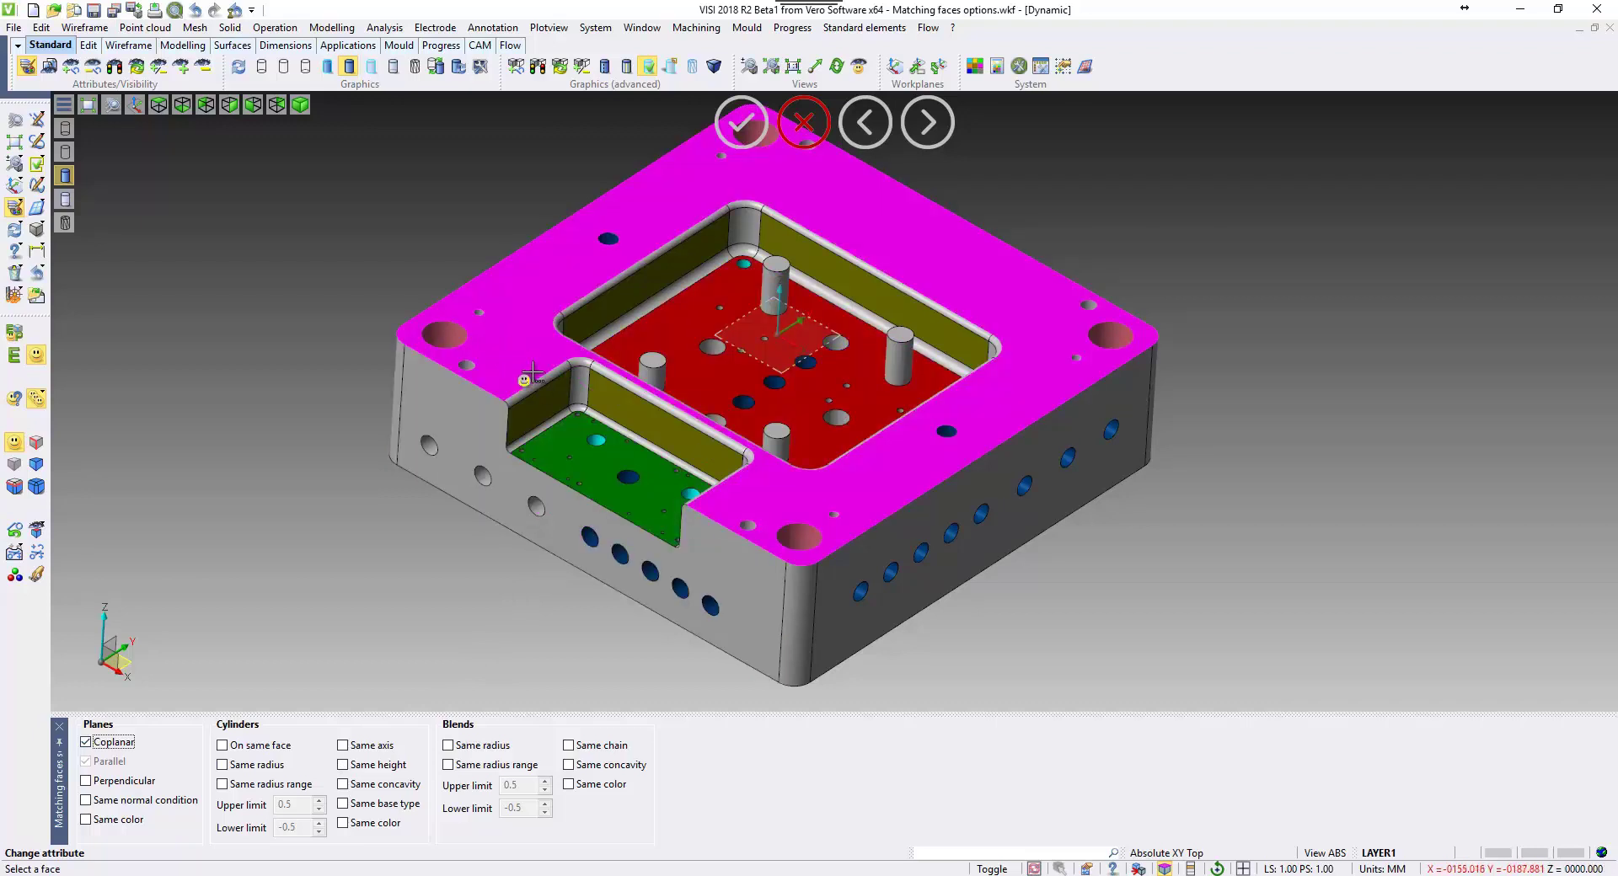
pyautogui.click(87, 743)
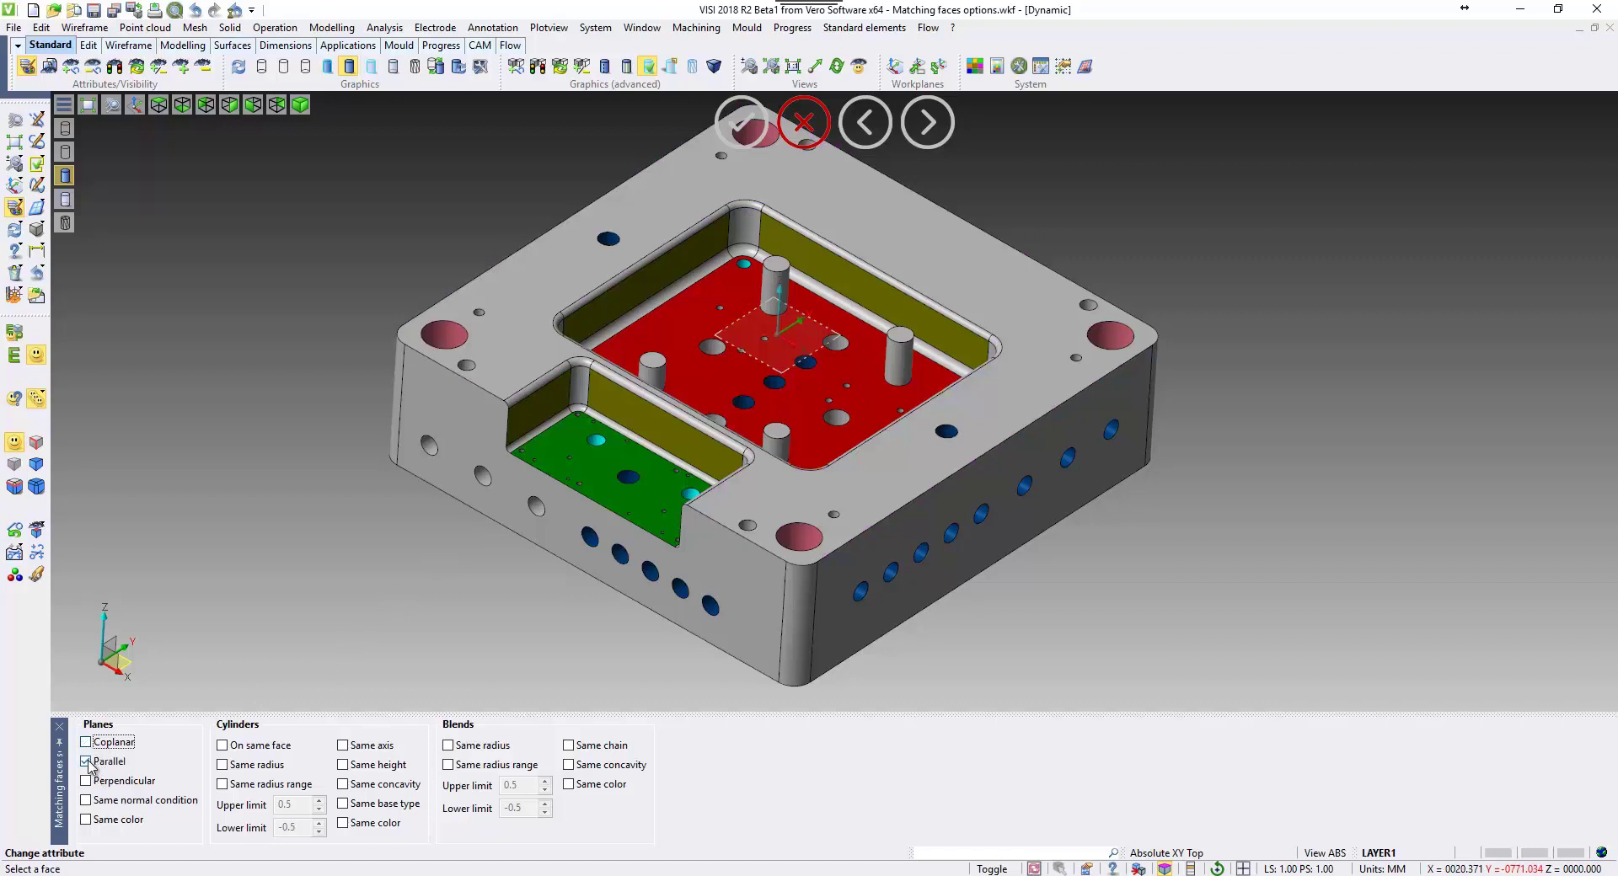
pyautogui.click(87, 762)
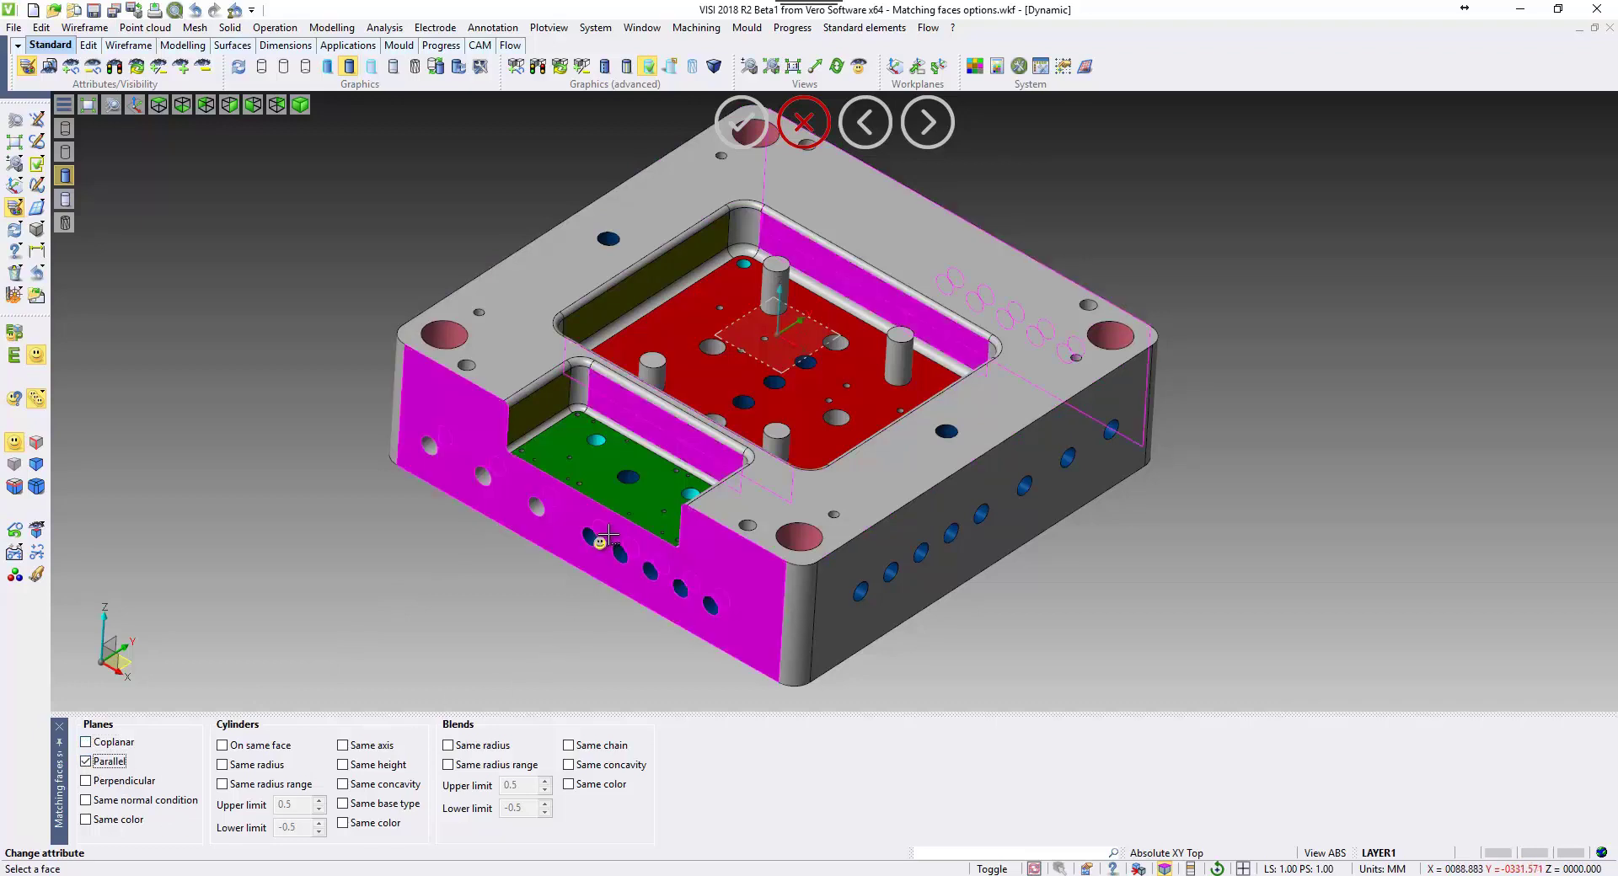
pyautogui.moveTo(609, 536); pyautogui.dragTo(561, 533, button='middle')
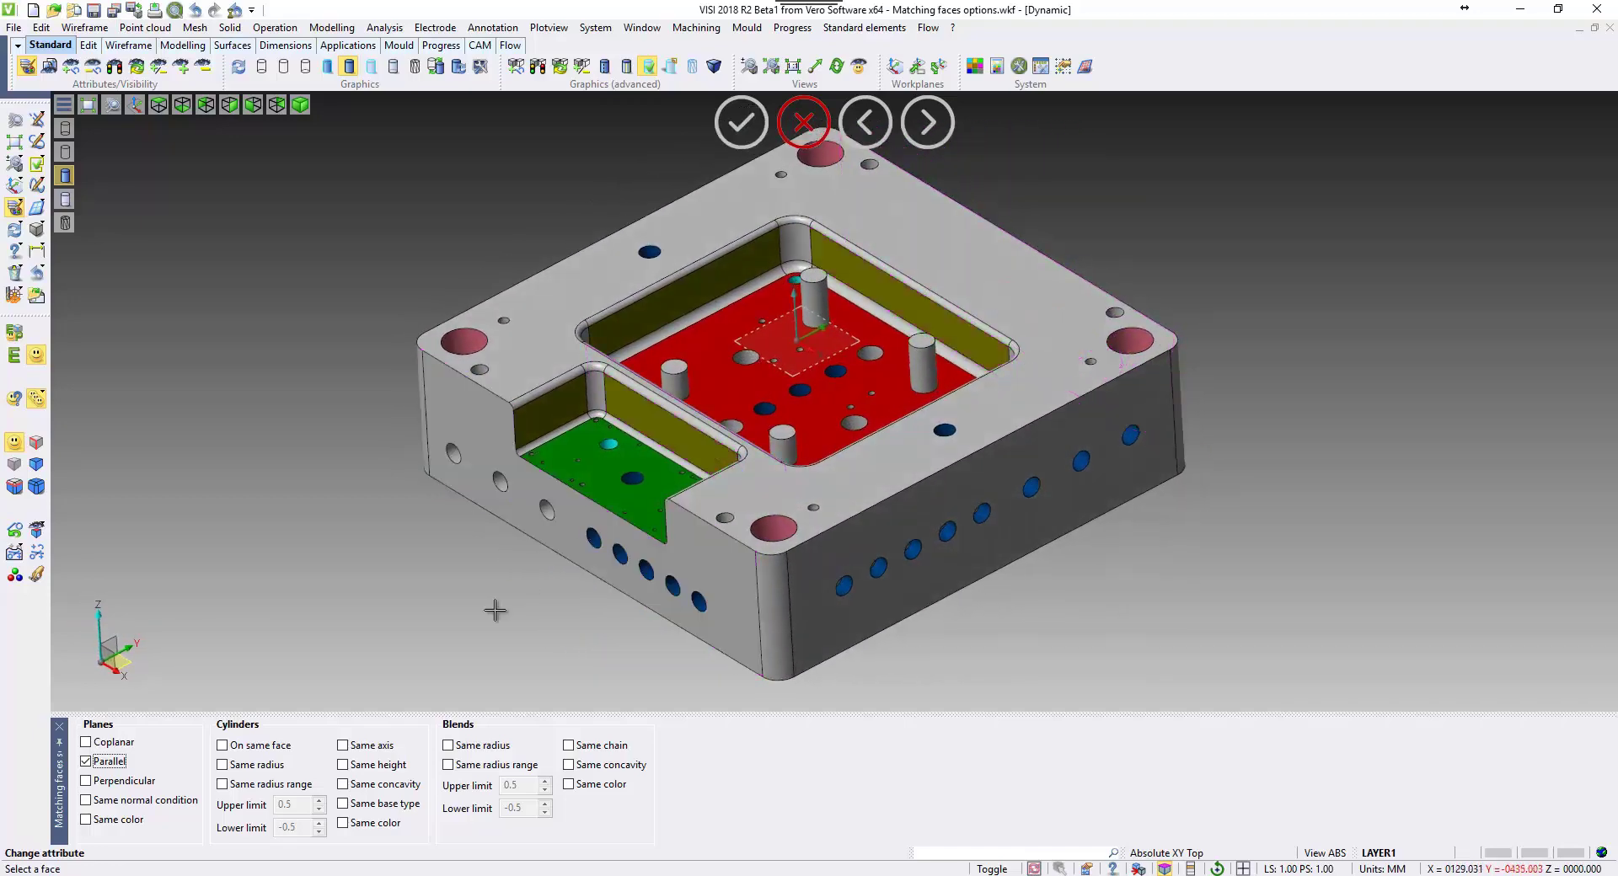
# - Add Same color and Same normal condition to plane matching and test them on the walls
pyautogui.click(86, 821)
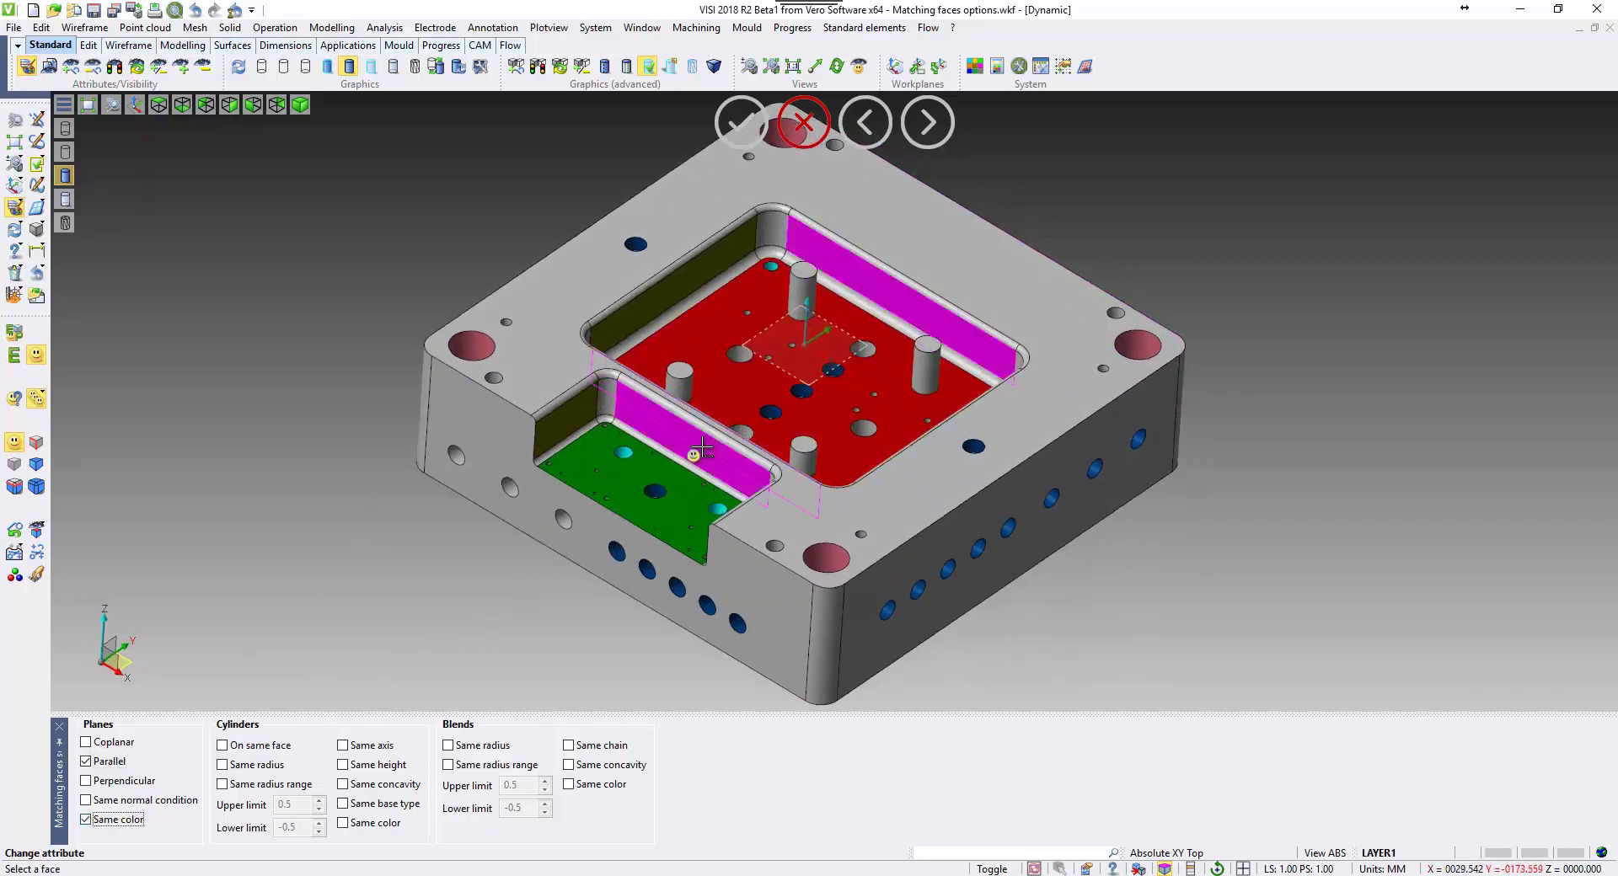
pyautogui.moveTo(702, 449); pyautogui.dragTo(665, 362, button='middle')
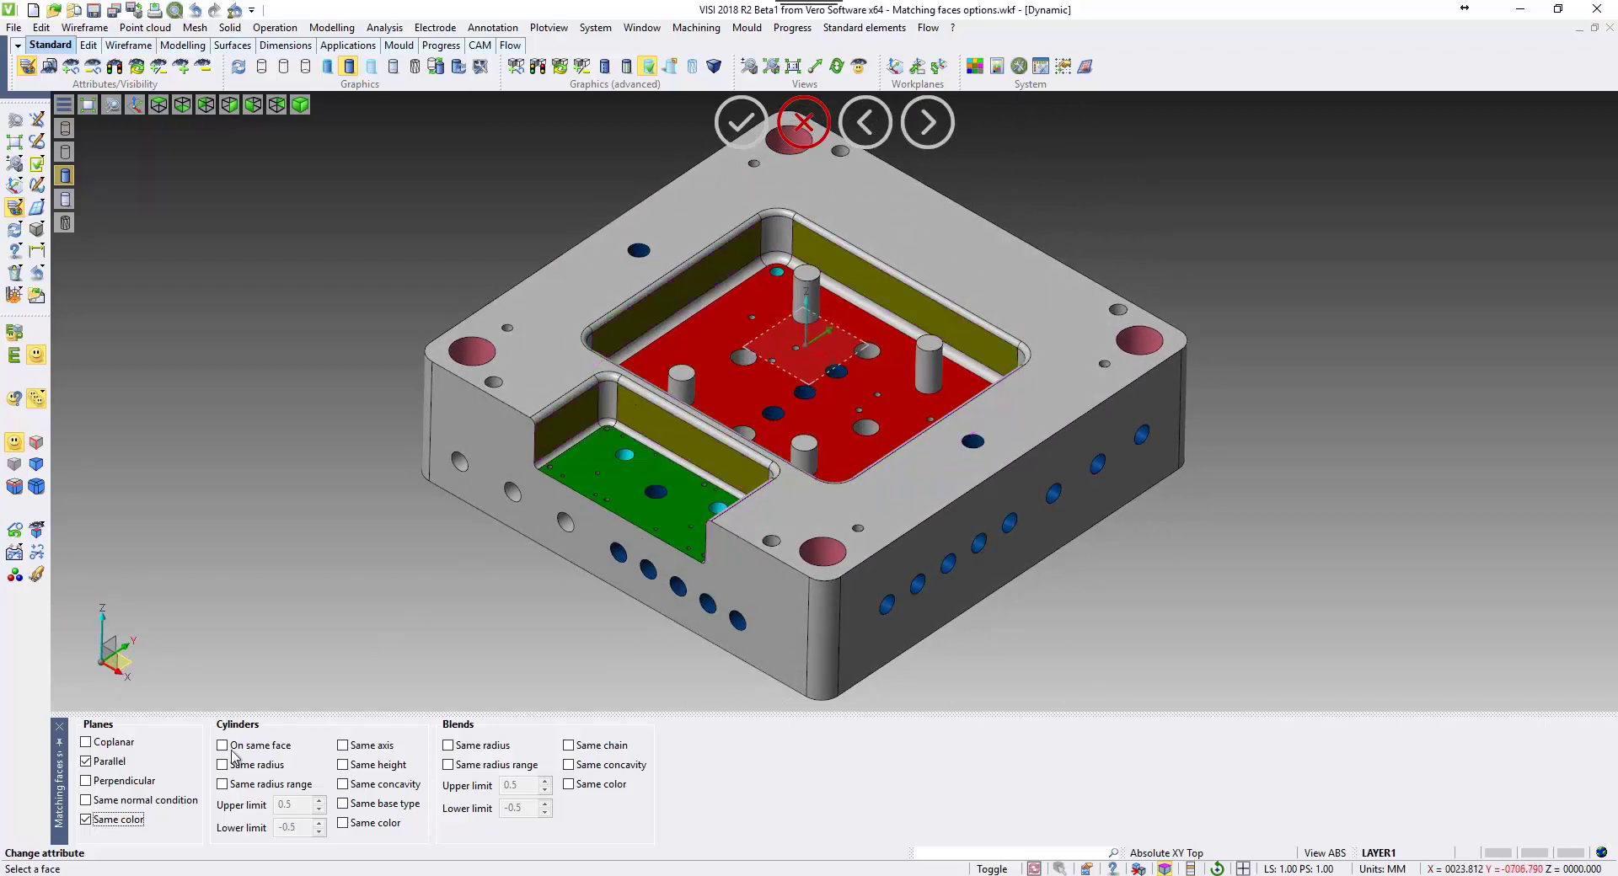
pyautogui.click(88, 801)
pyautogui.moveTo(341, 674)
pyautogui.mouseDown(button='middle')
pyautogui.moveTo(357, 653)
pyautogui.moveTo(571, 614)
pyautogui.mouseUp(button='middle')
pyautogui.scroll(3, 571, 614)
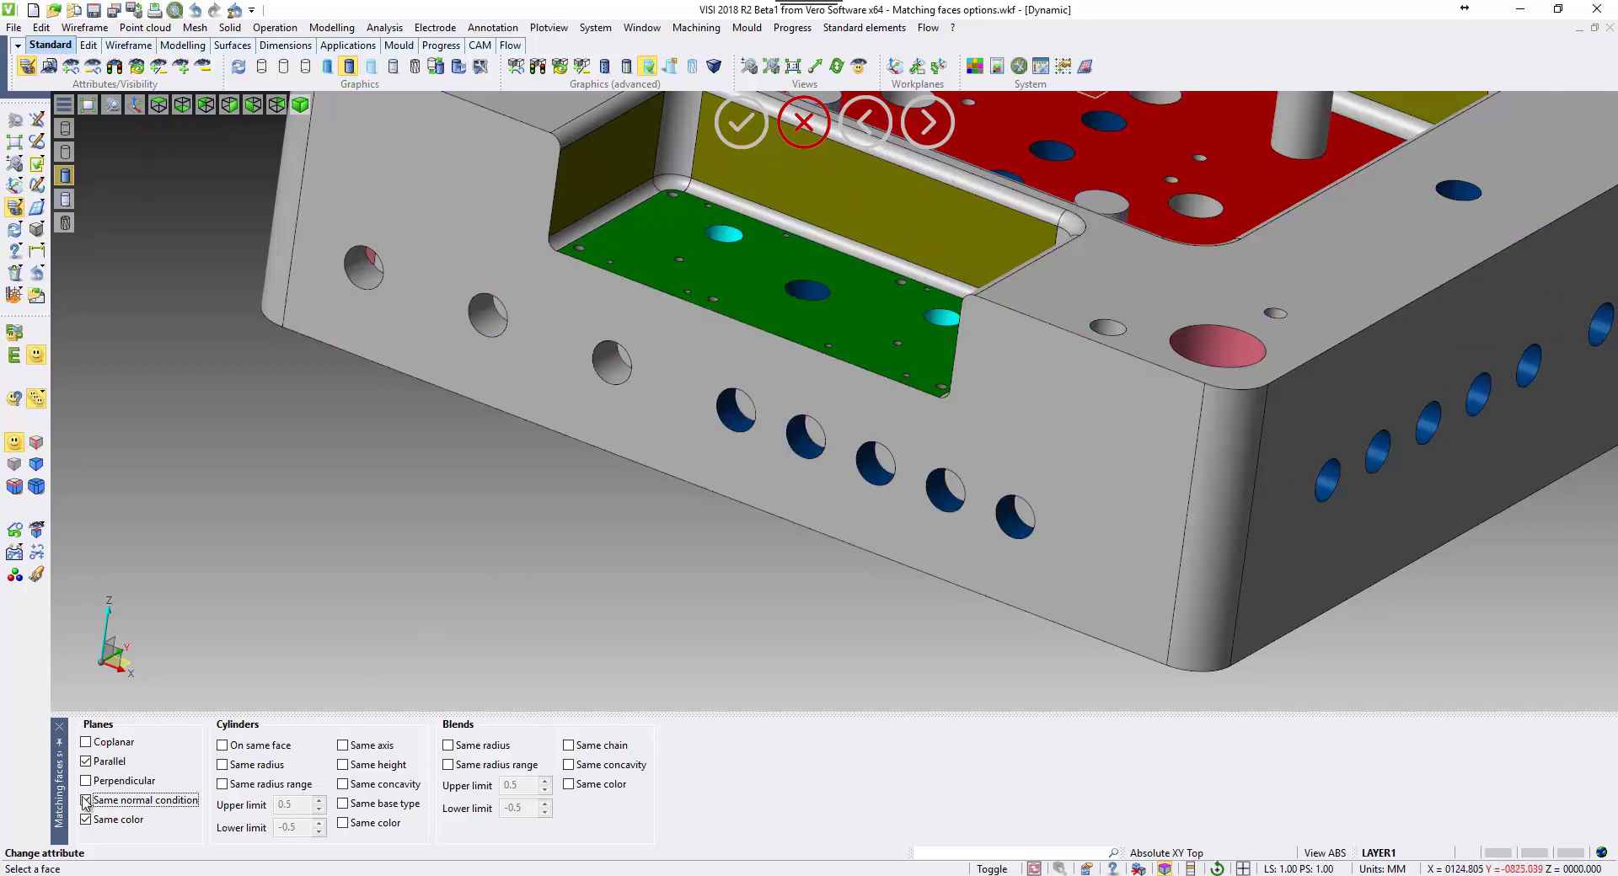
# - Clear the Same normal condition and Parallel plane-matching options
pyautogui.click(95, 803)
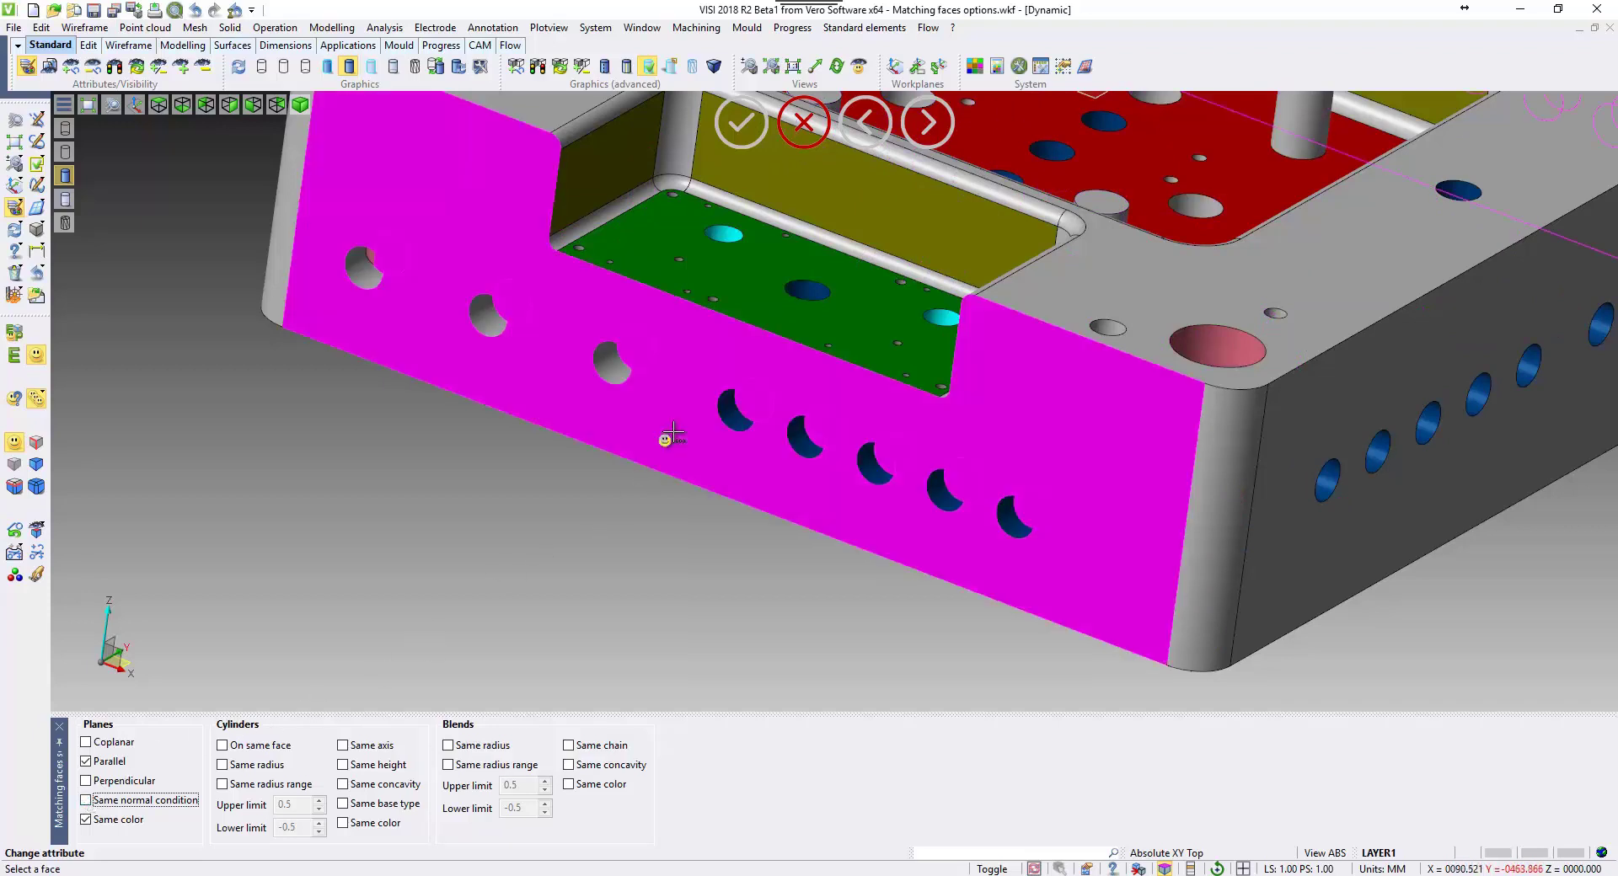
pyautogui.scroll(-1, 590, 514)
pyautogui.scroll(-1, 533, 597)
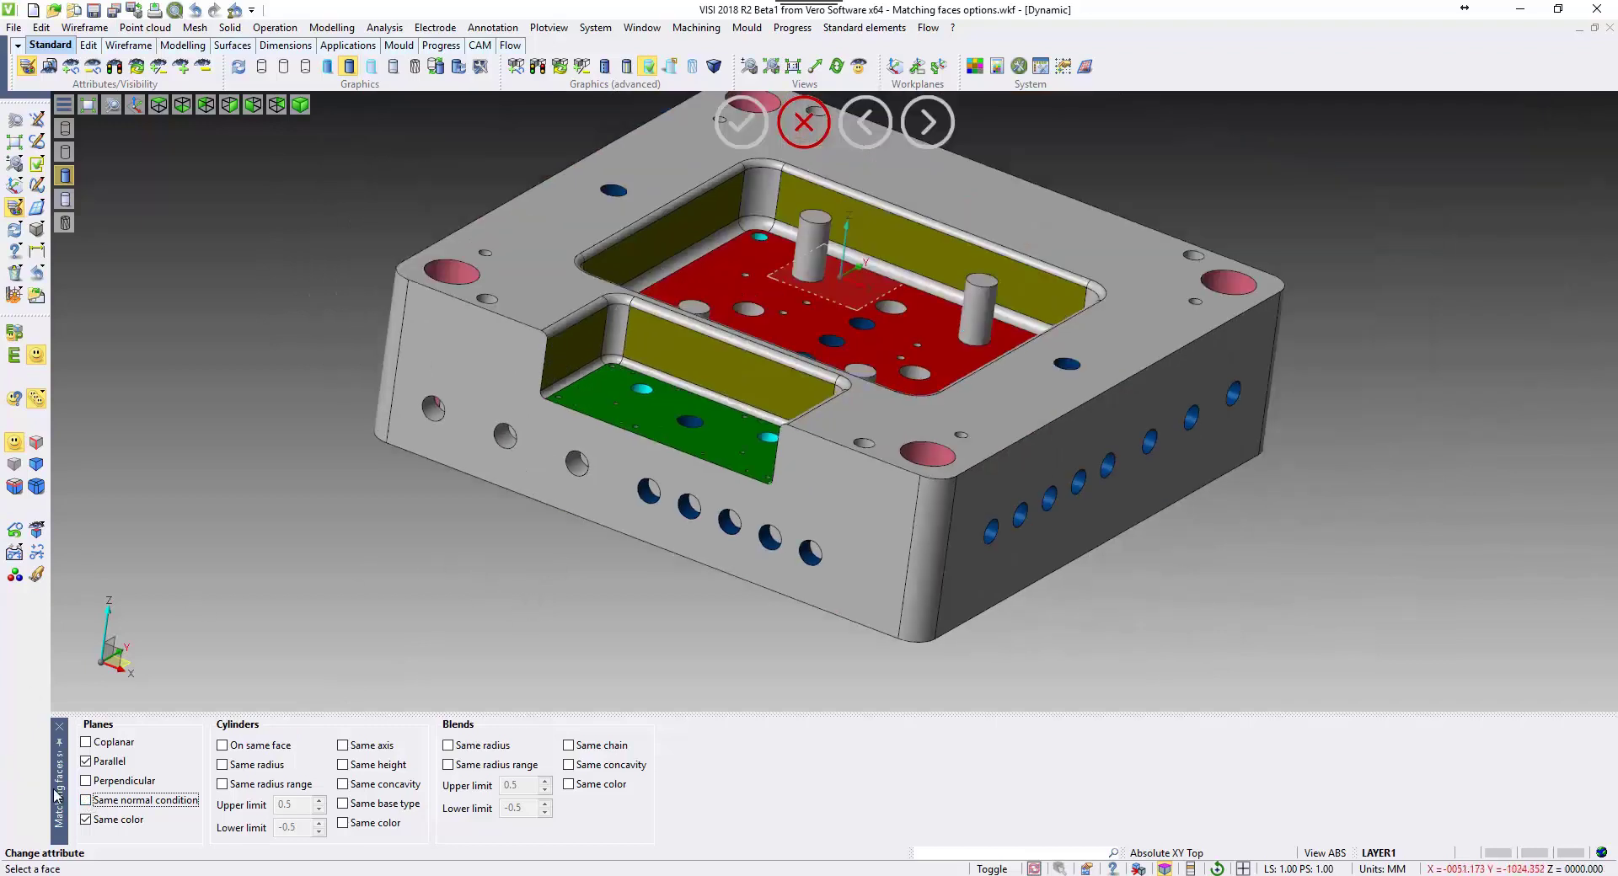
pyautogui.click(96, 763)
# - Clear Same color for planes and match cylinders by On same face and Same radius
pyautogui.click(87, 820)
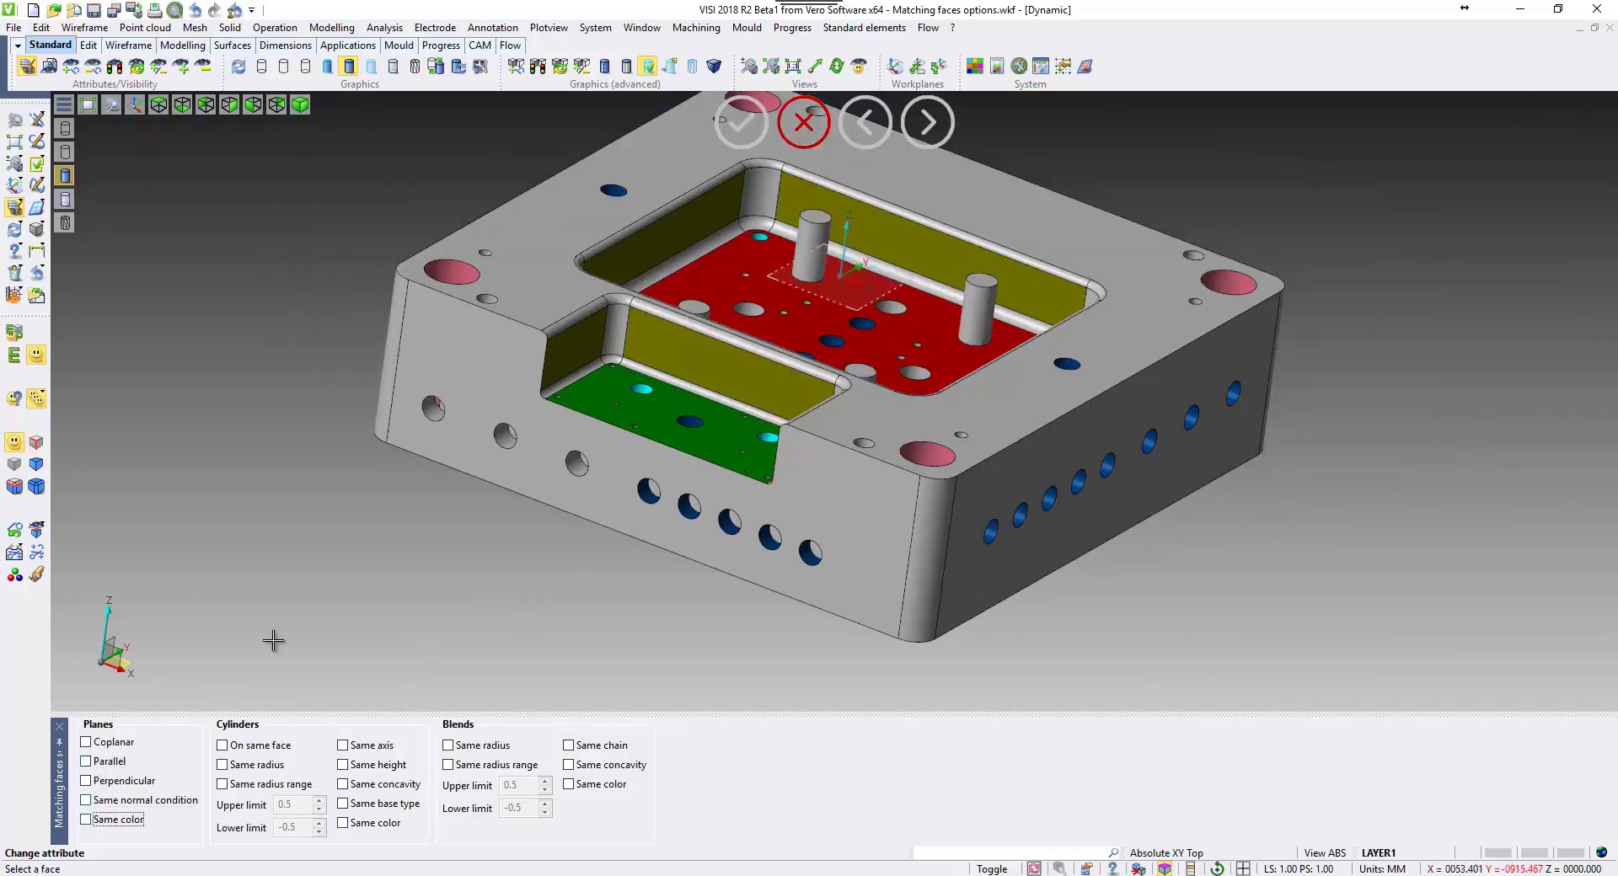
pyautogui.moveTo(286, 619); pyautogui.dragTo(263, 654, button='middle')
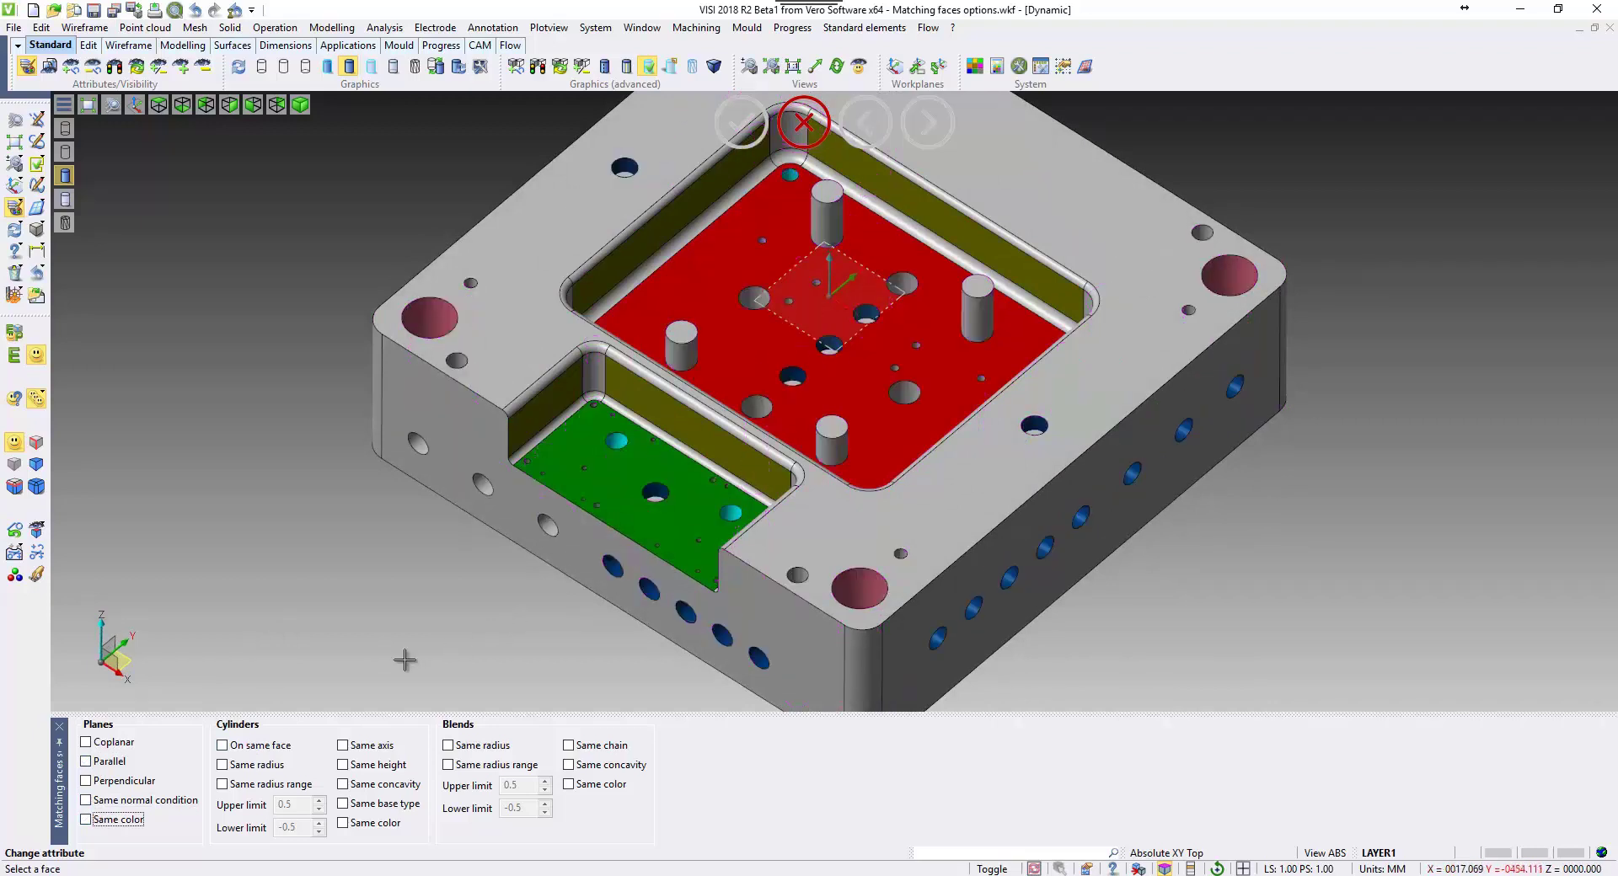
pyautogui.click(222, 747)
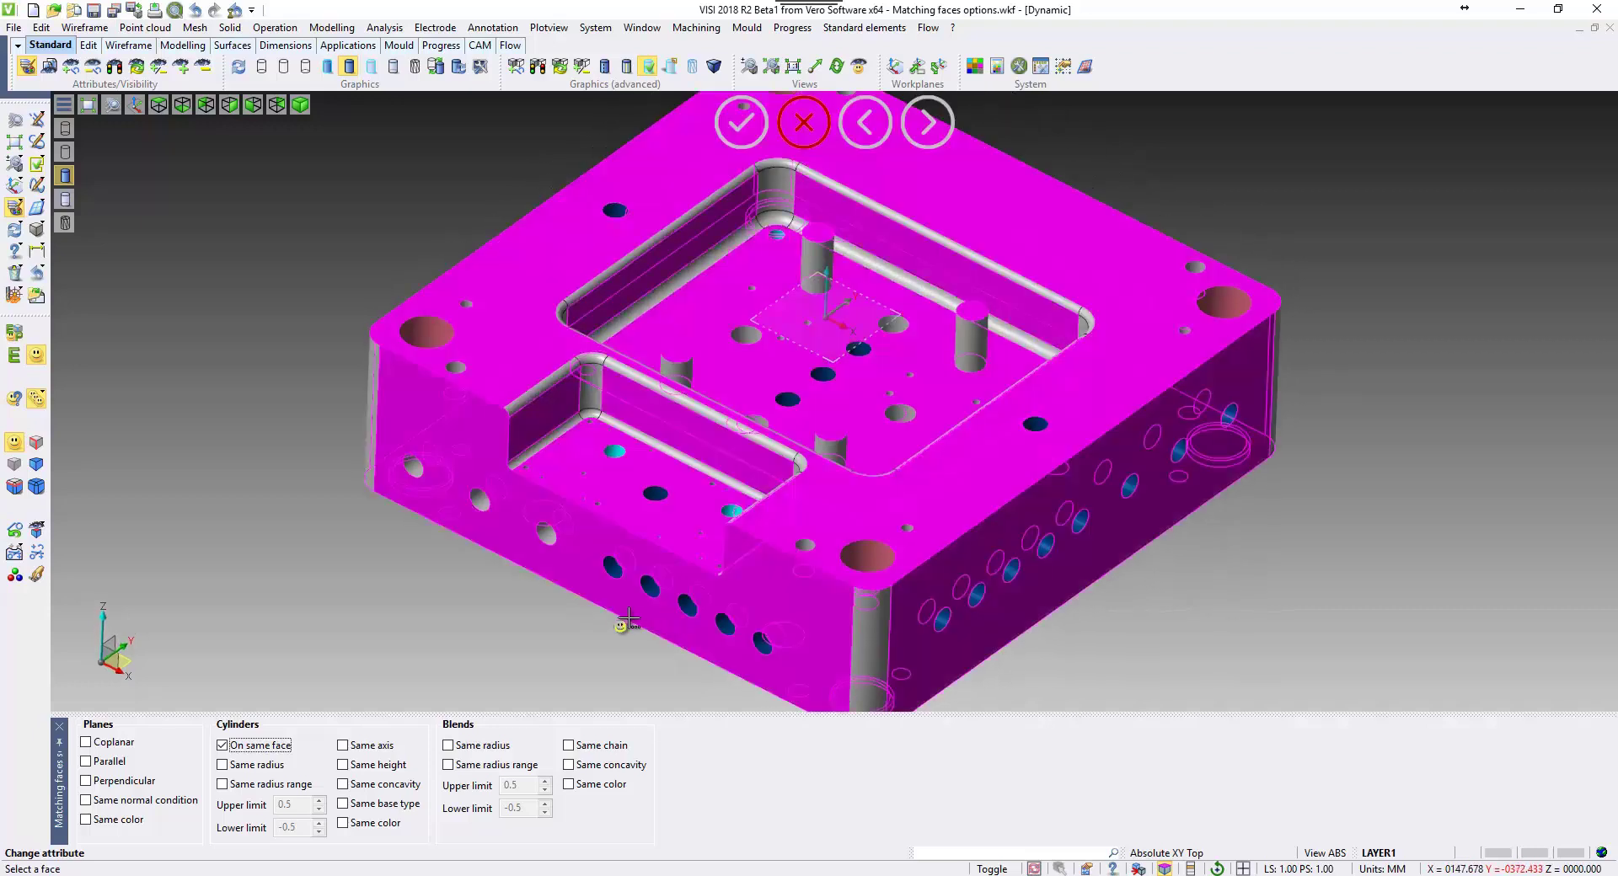
pyautogui.scroll(1, 652, 539)
pyautogui.click(224, 765)
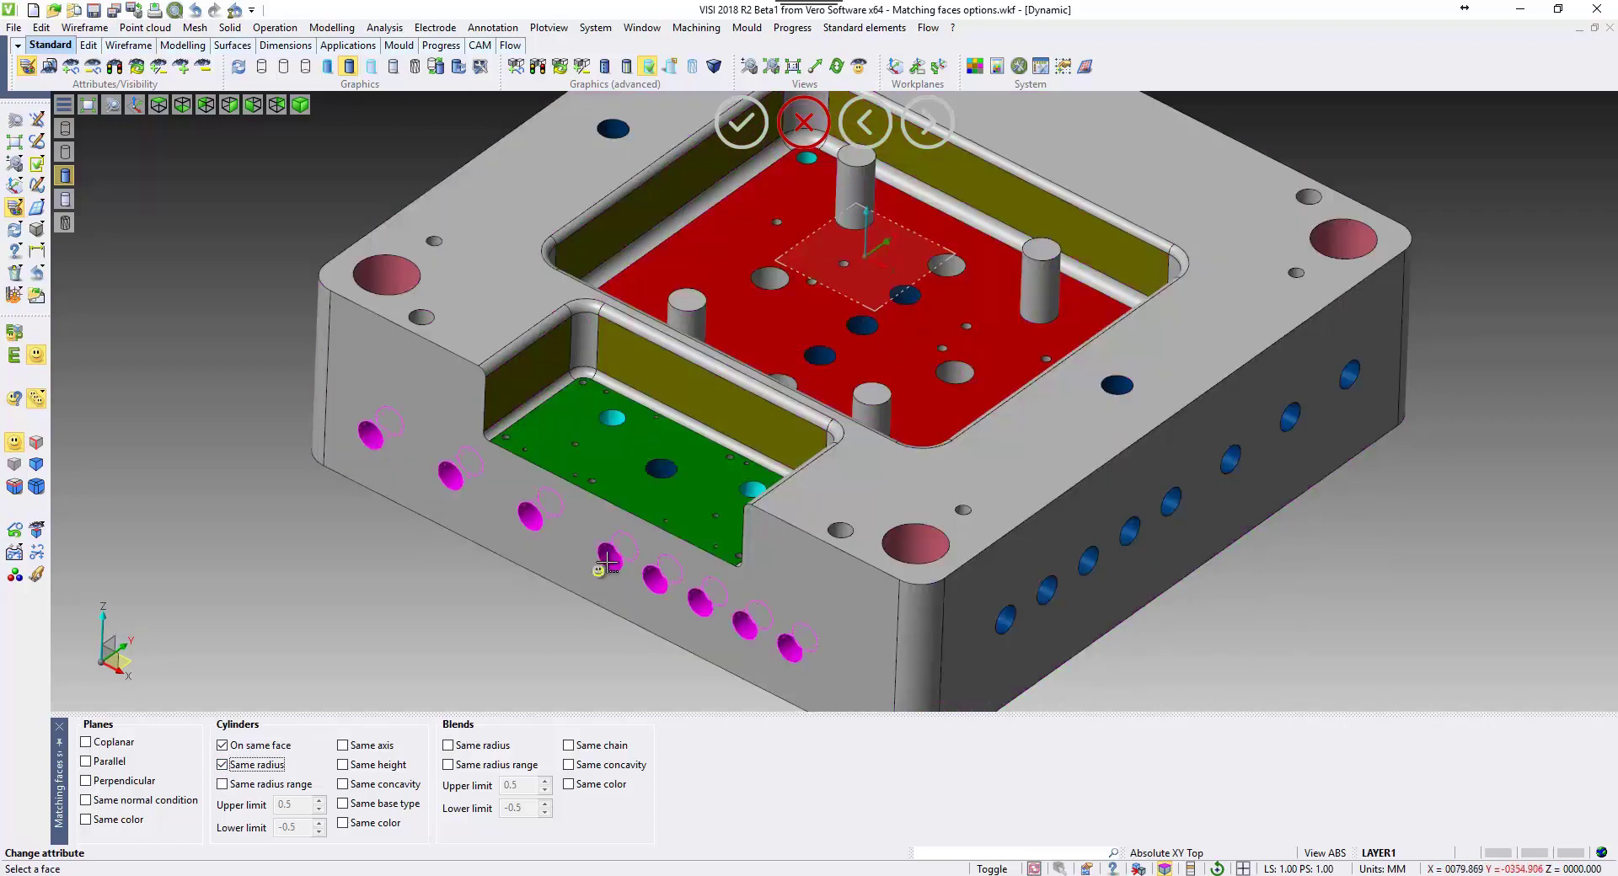
# - Try the cylinder Same height option on the plate, then clear it again
pyautogui.moveTo(422, 565); pyautogui.dragTo(375, 566, button='middle')
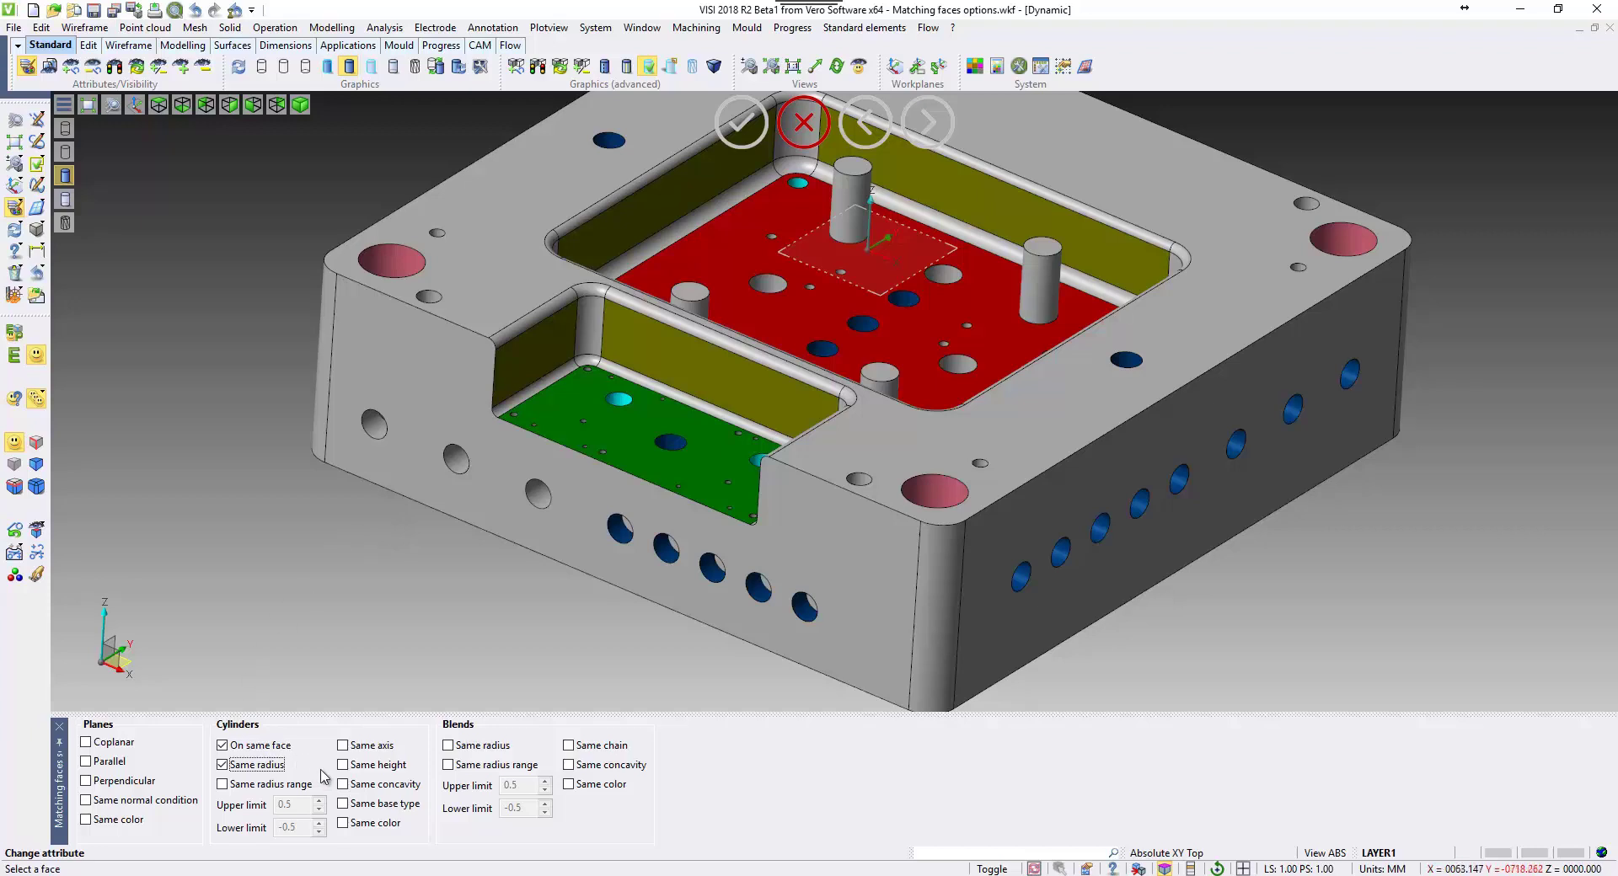
pyautogui.click(343, 765)
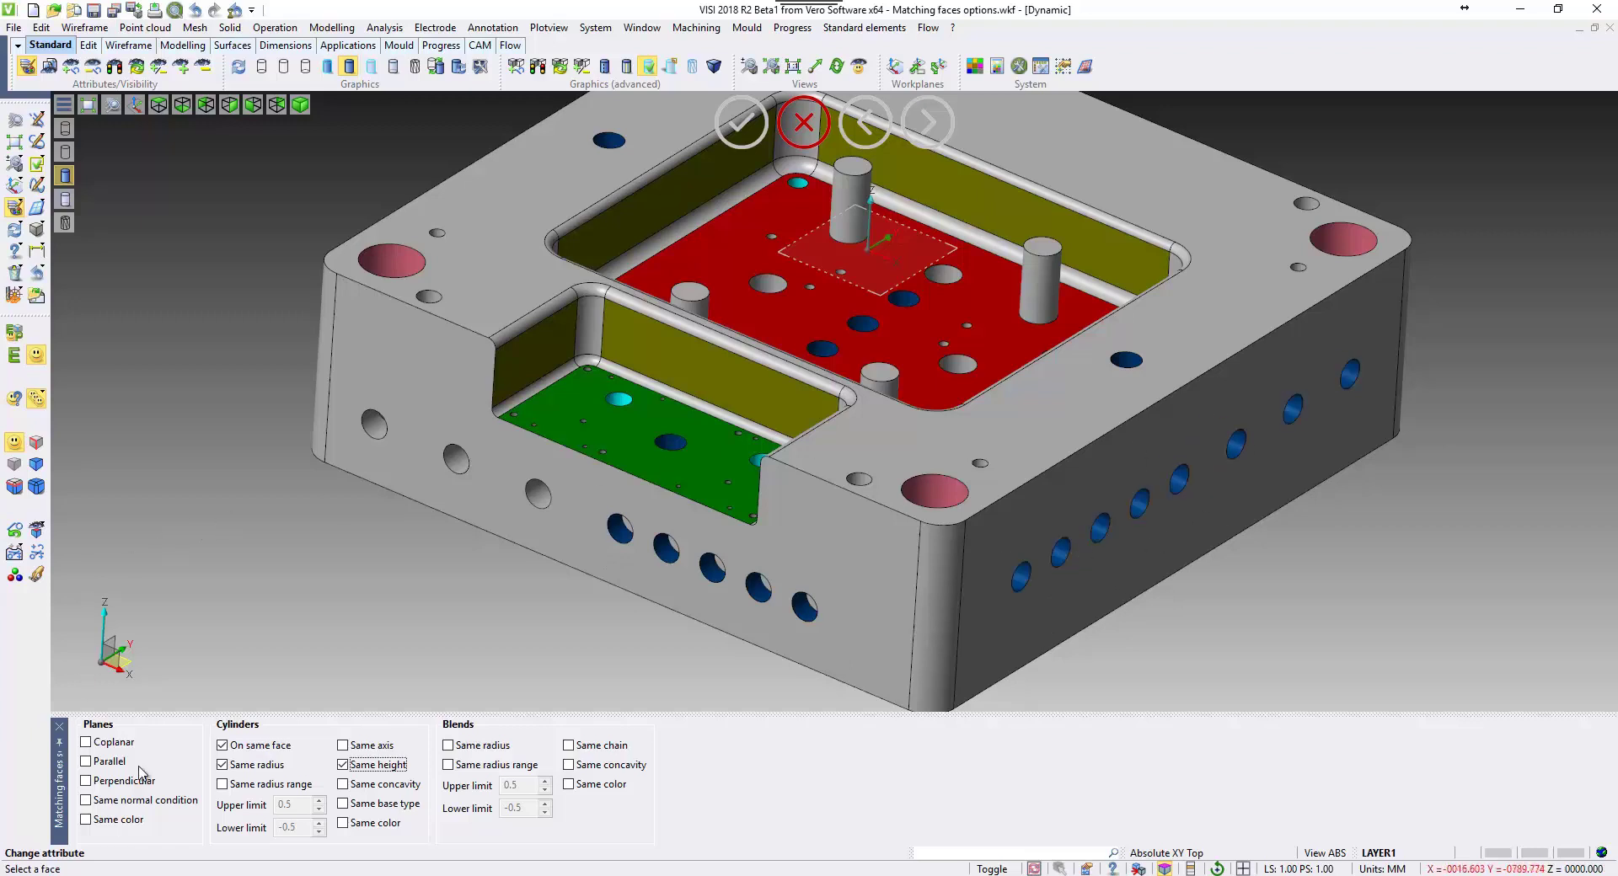
pyautogui.click(342, 766)
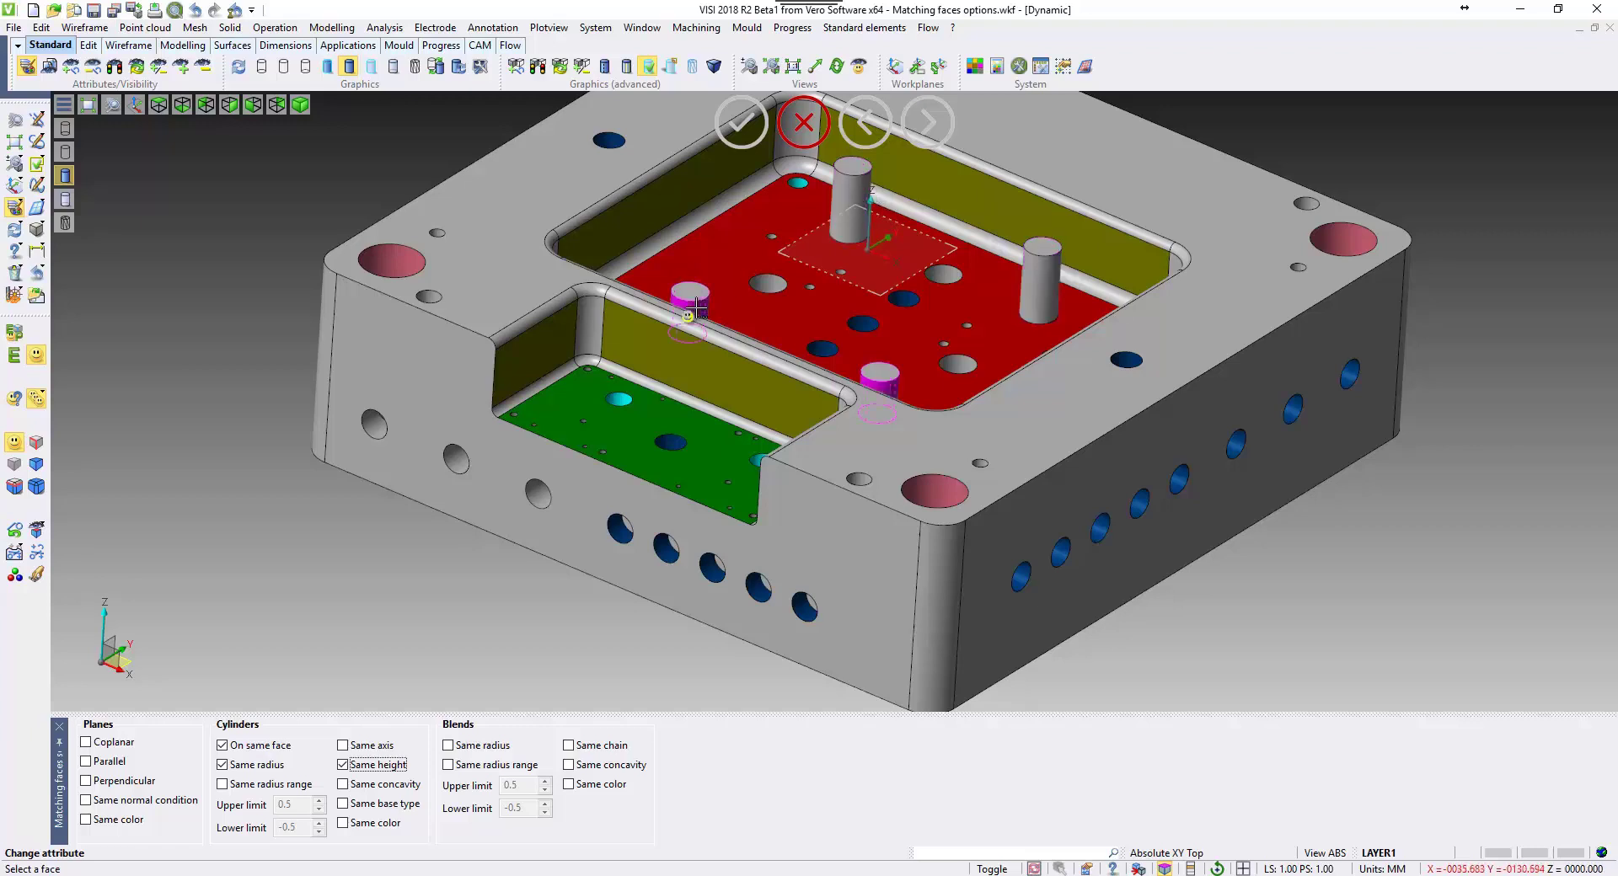
pyautogui.moveTo(704, 307); pyautogui.dragTo(768, 344, button='middle')
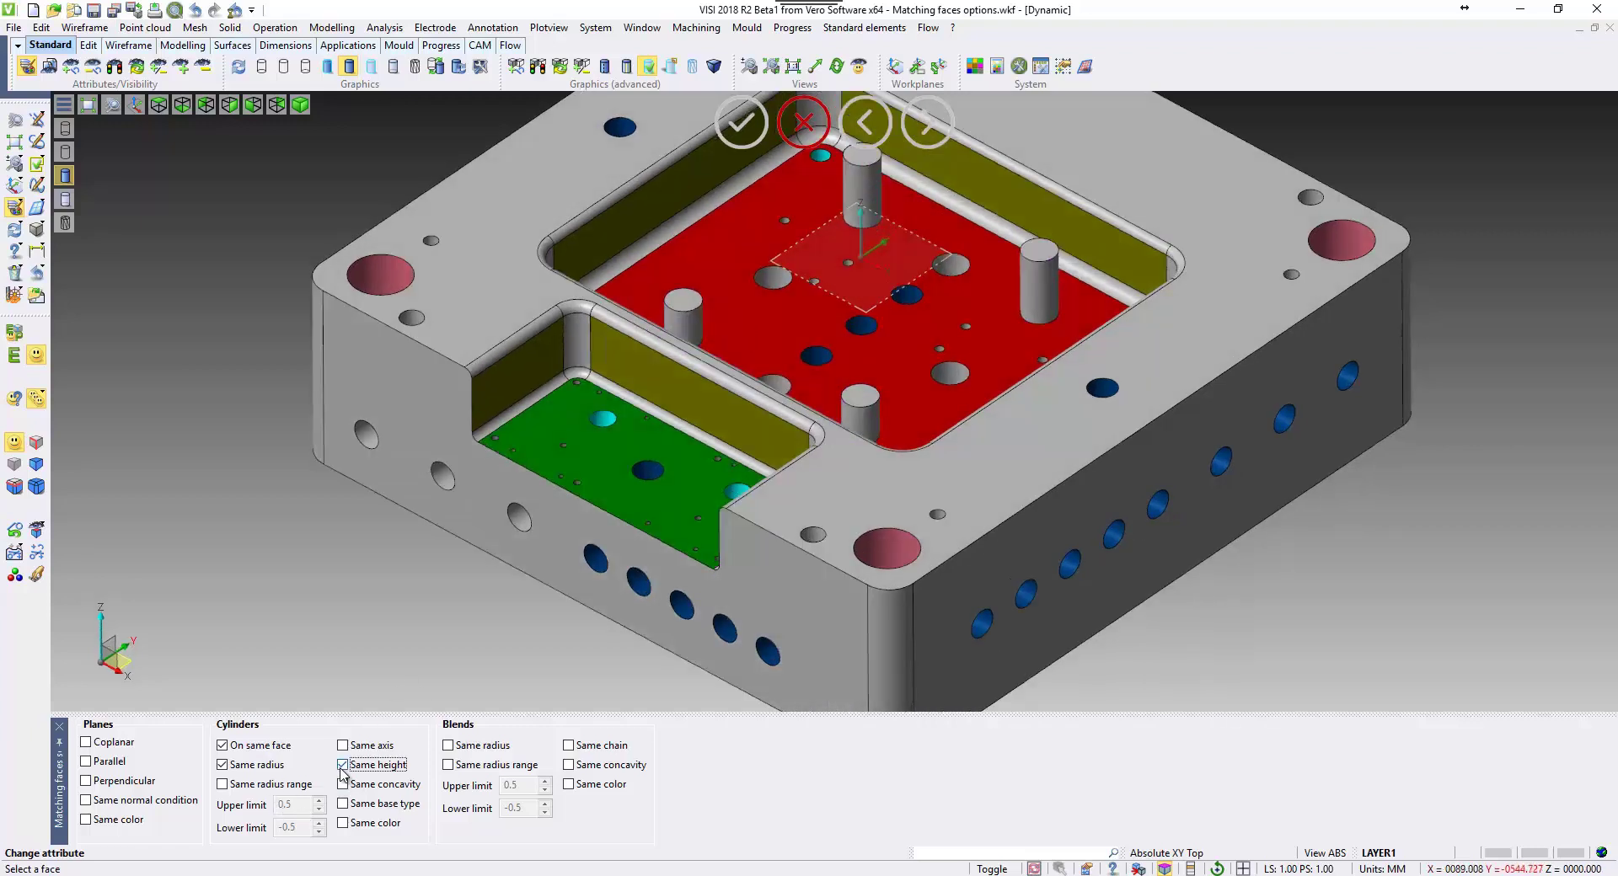
pyautogui.click(342, 765)
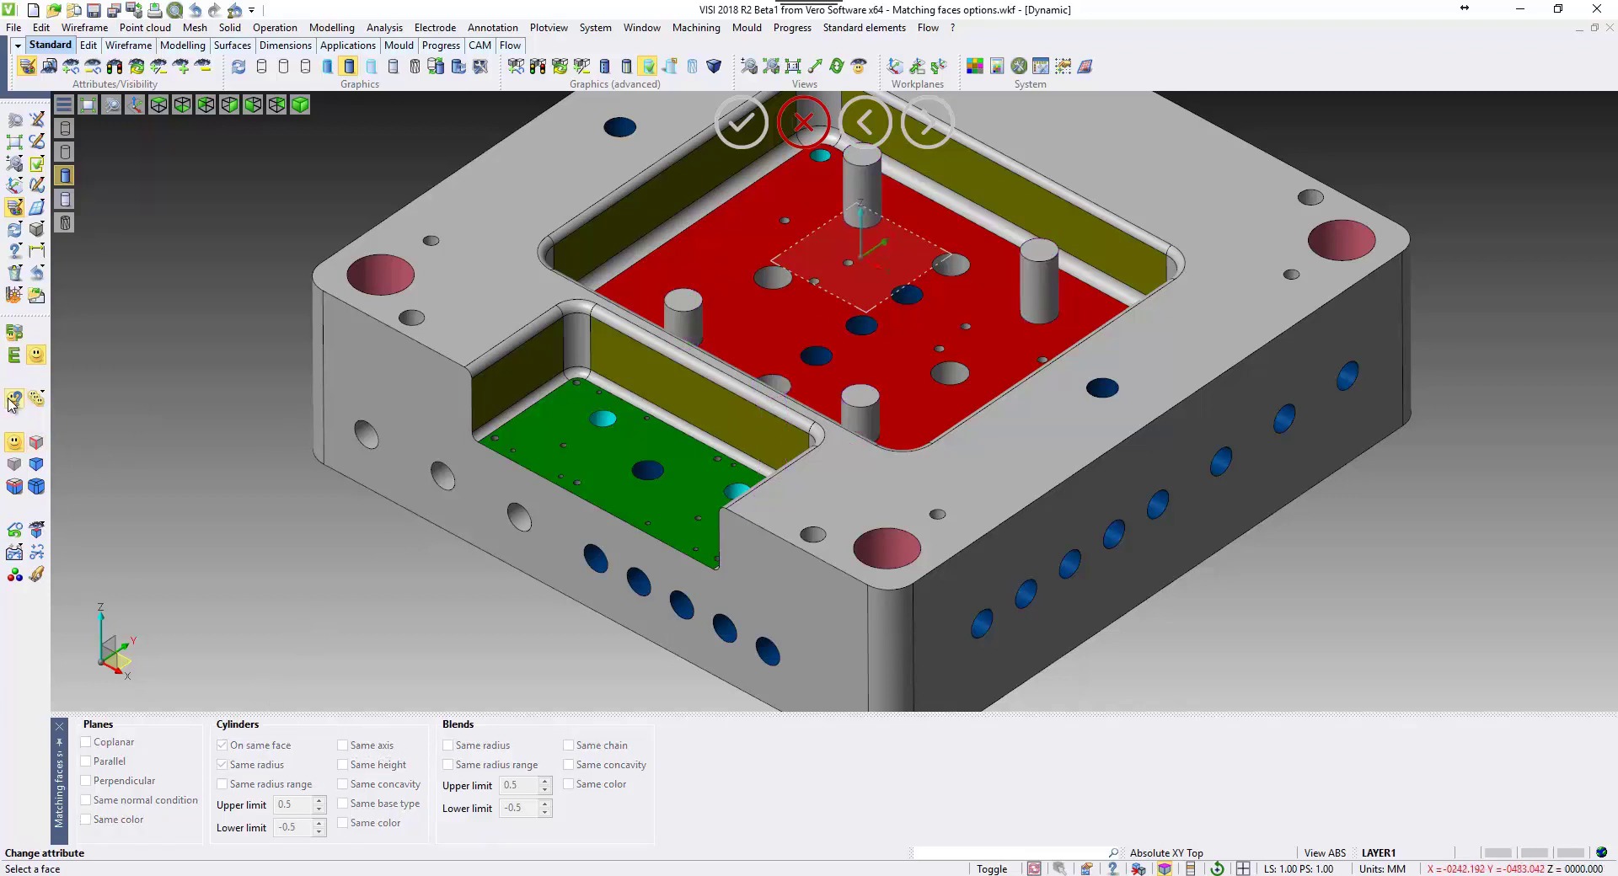
pyautogui.click(13, 401)
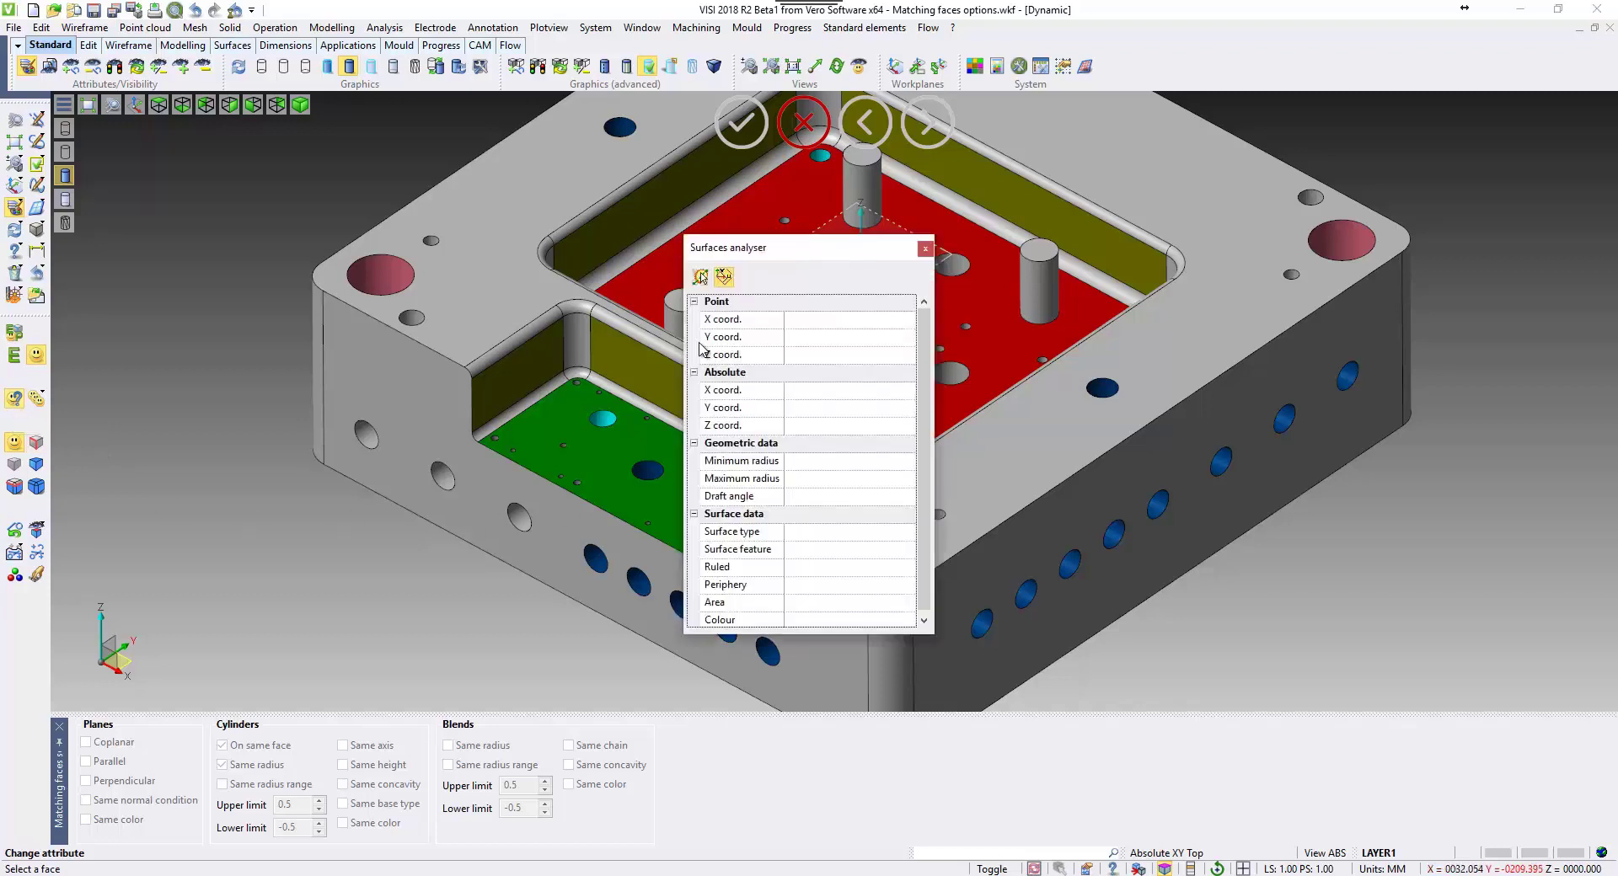
pyautogui.moveTo(720, 262); pyautogui.dragTo(1124, 268)
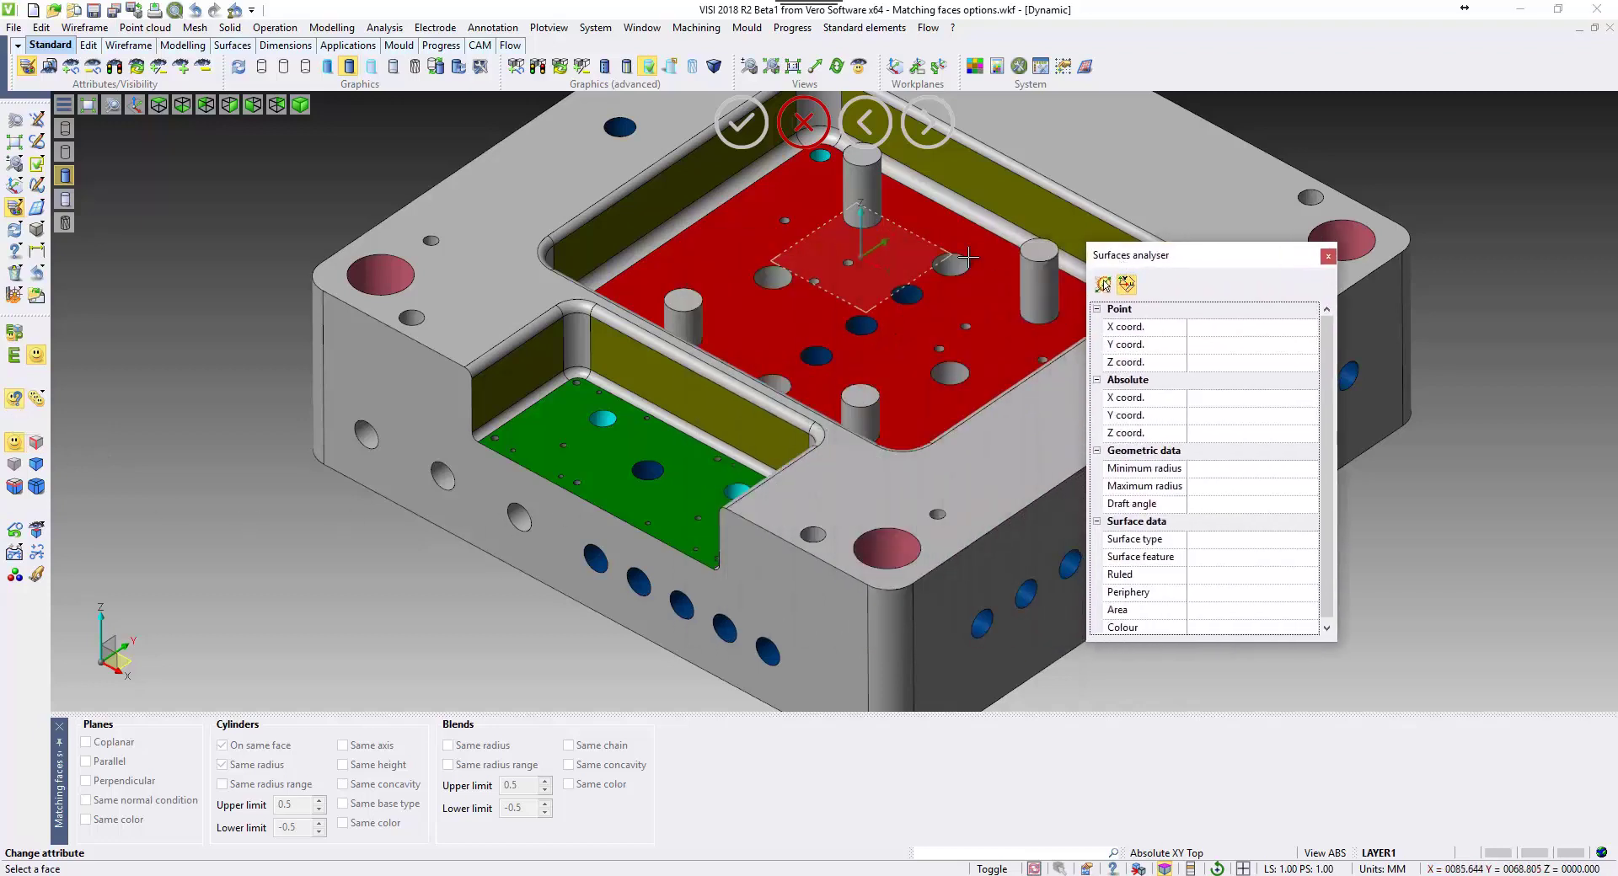
pyautogui.click(767, 276)
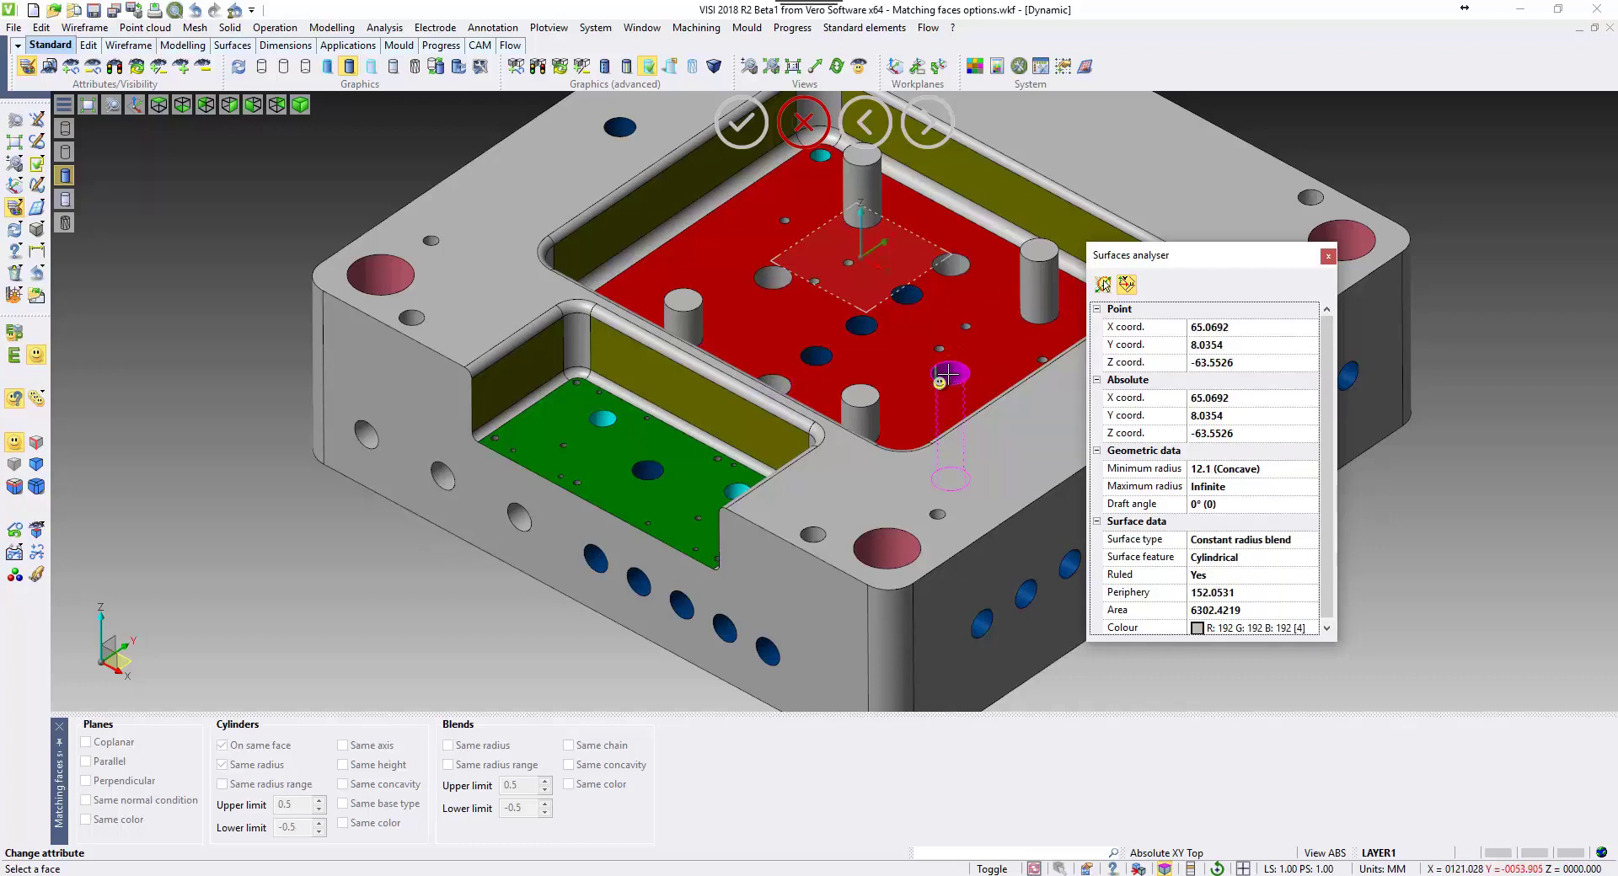
pyautogui.click(1328, 258)
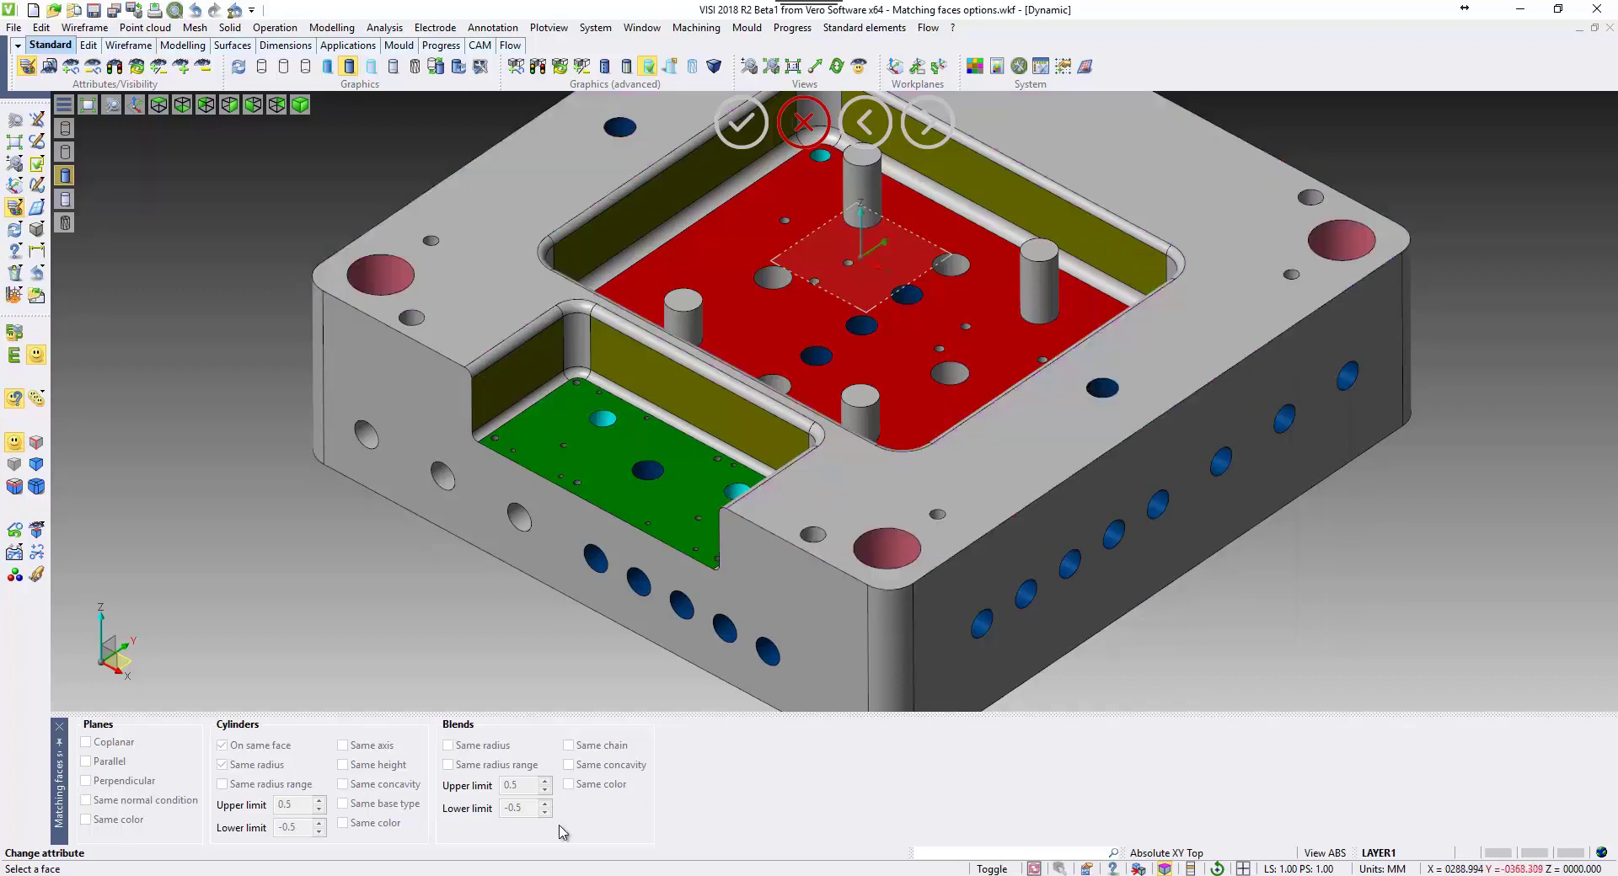
# - Test cylinder Same radius range with limits 0 to 0.5 on two holes, then clear Same radius range and On same face
pyautogui.click(38, 401)
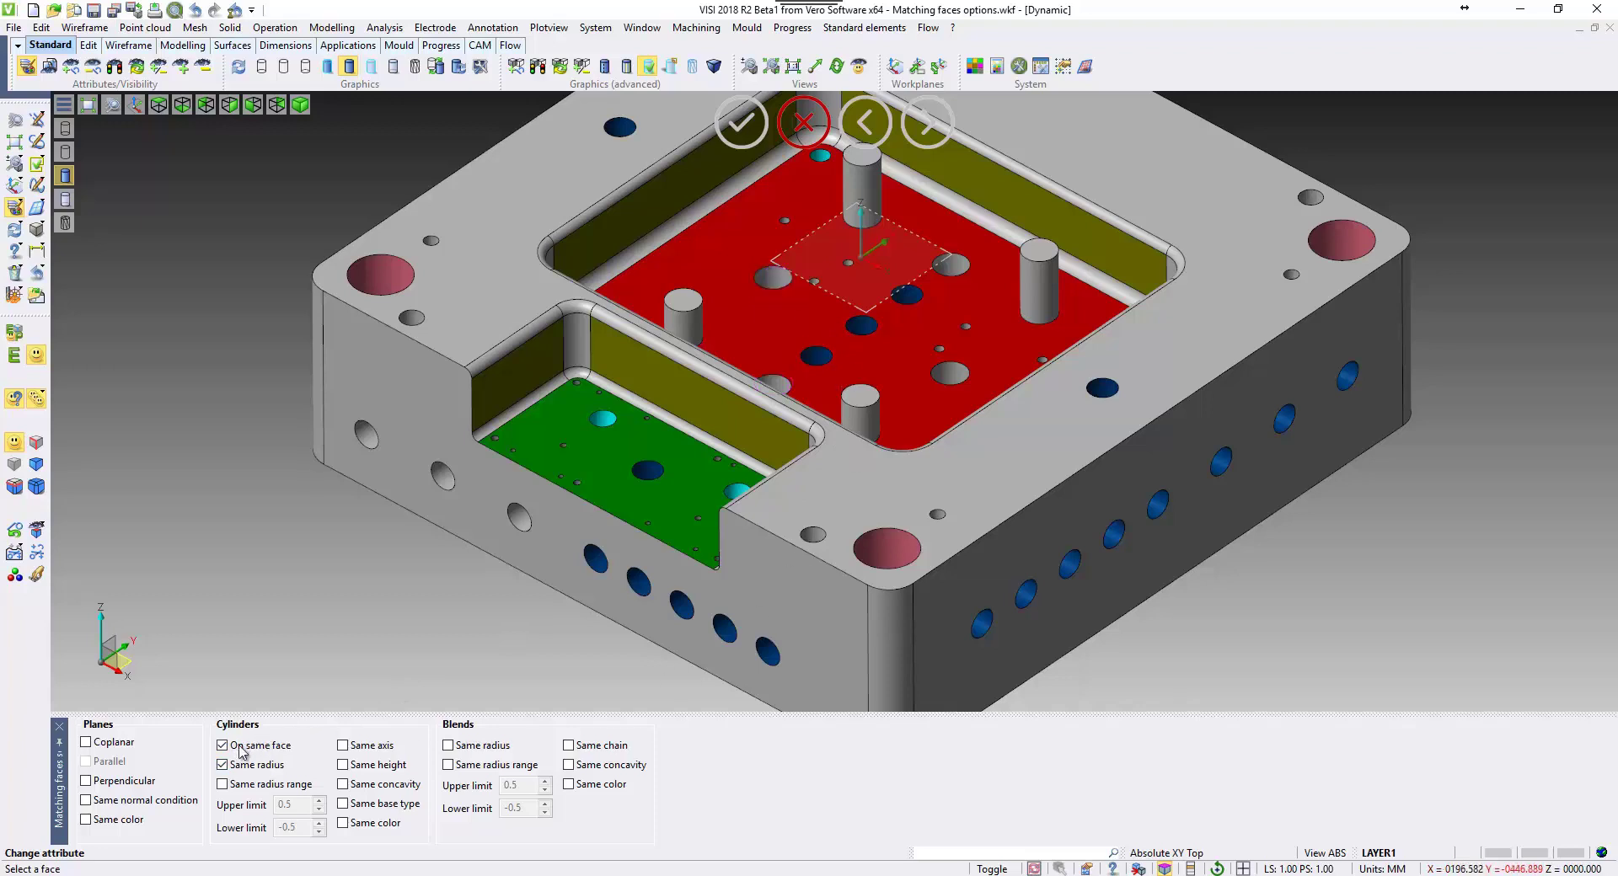
pyautogui.click(222, 785)
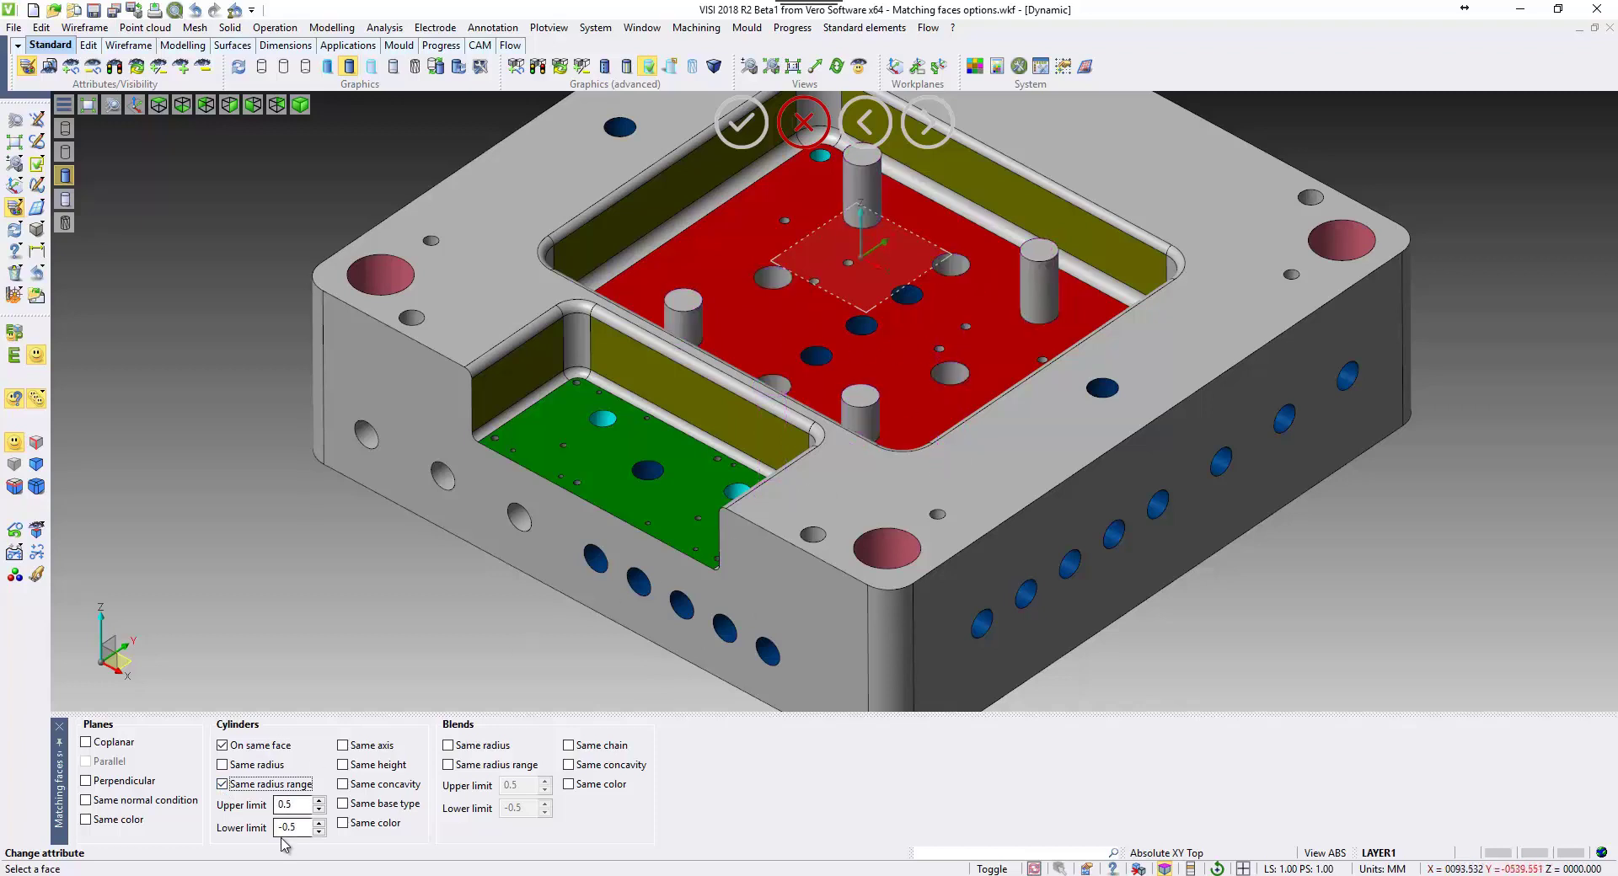
pyautogui.doubleClick(305, 827)
pyautogui.write('0')
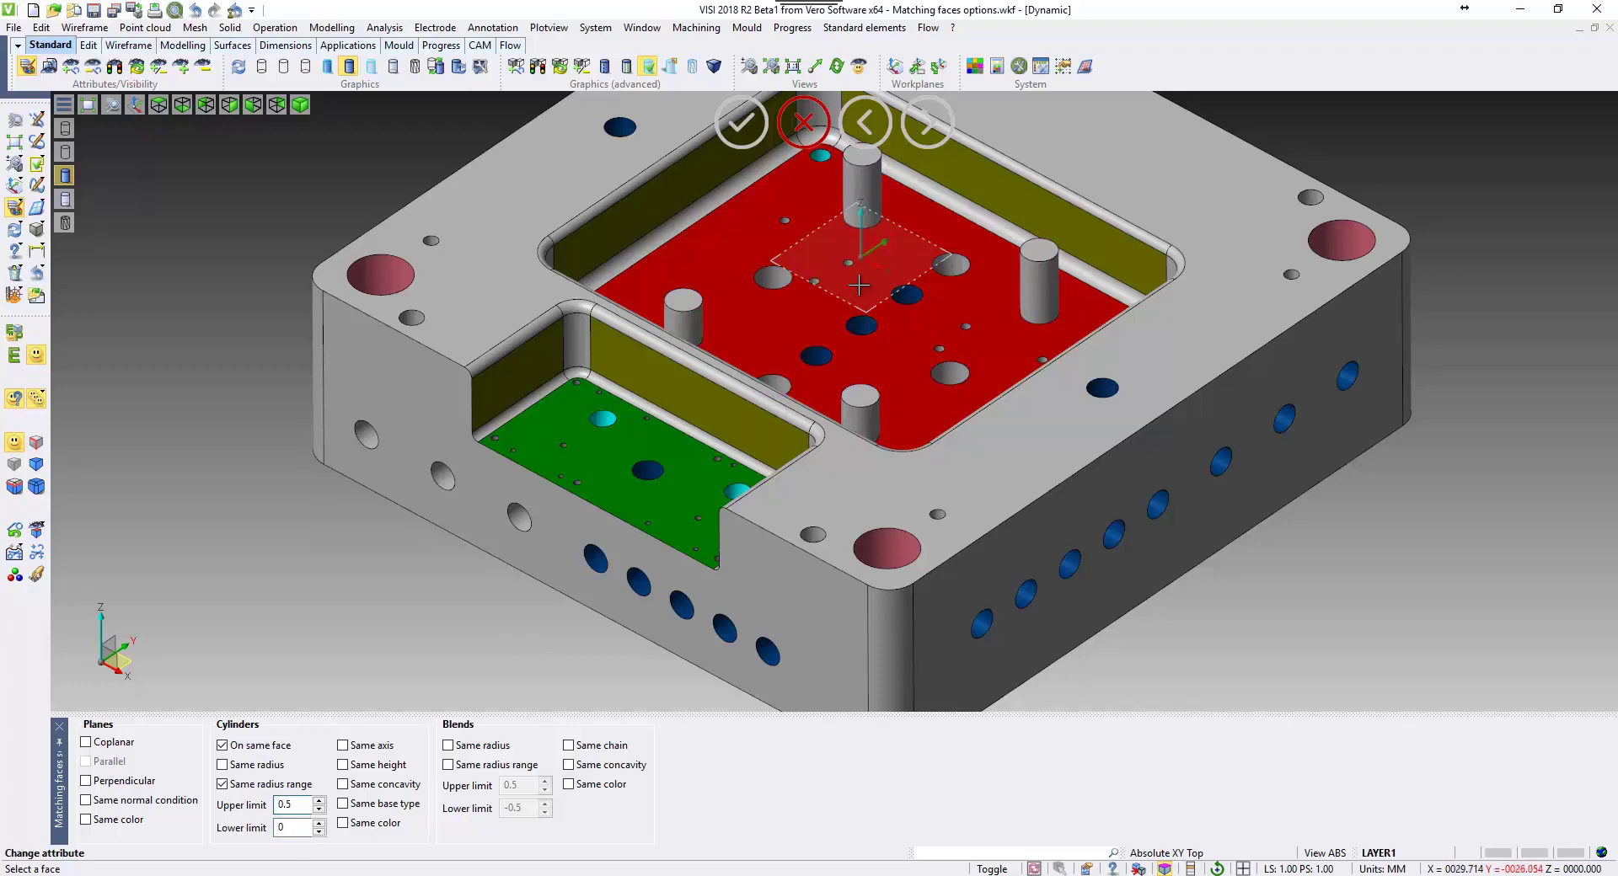
pyautogui.click(777, 276)
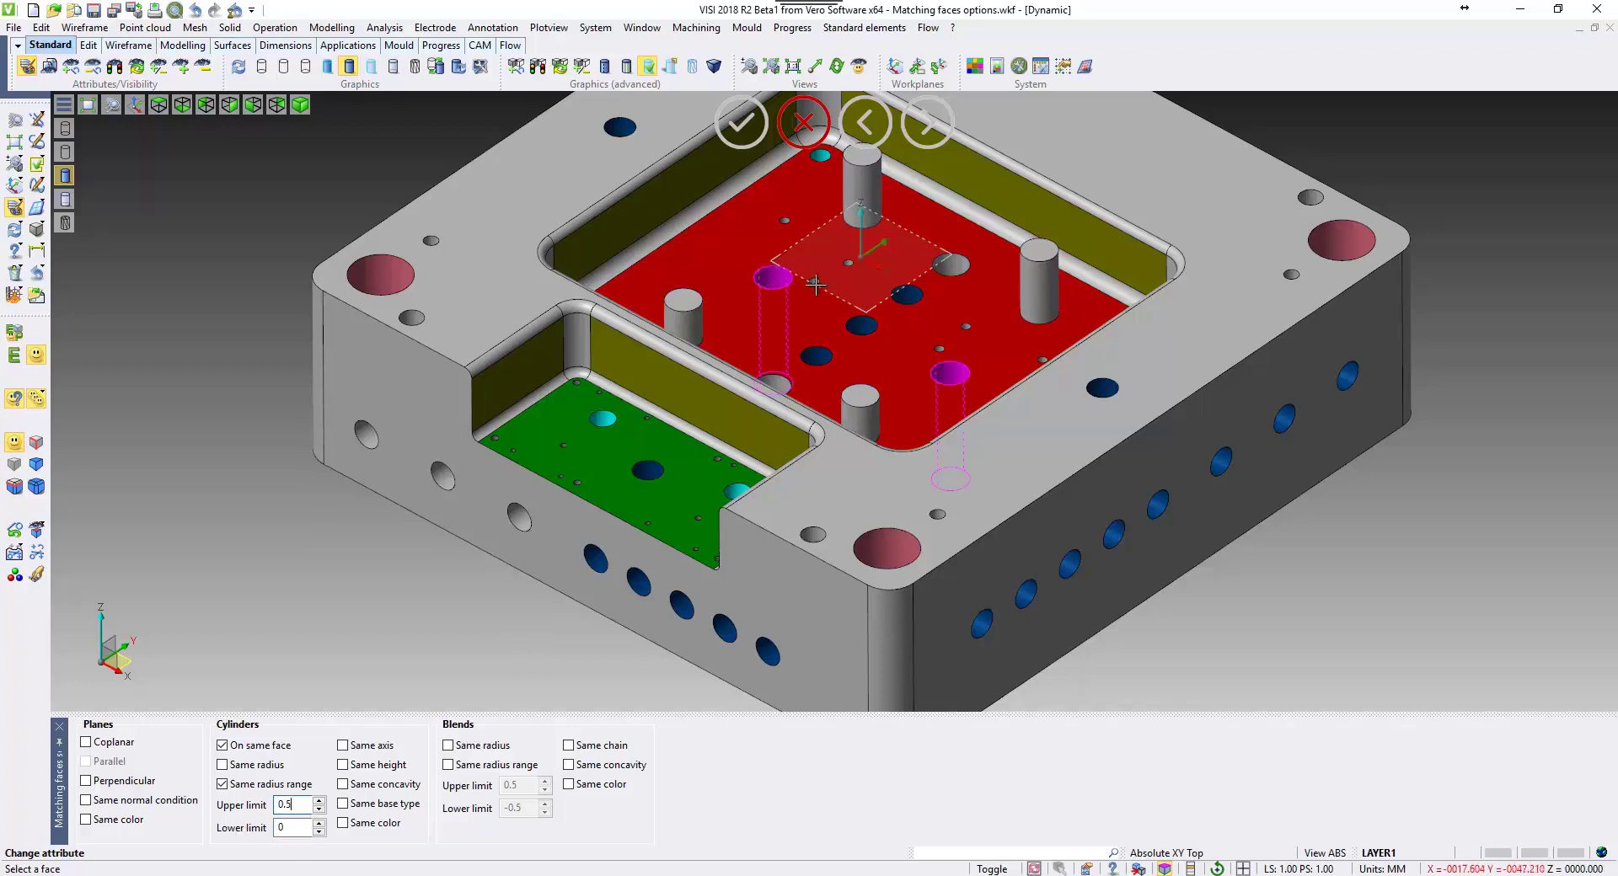
pyautogui.click(948, 266)
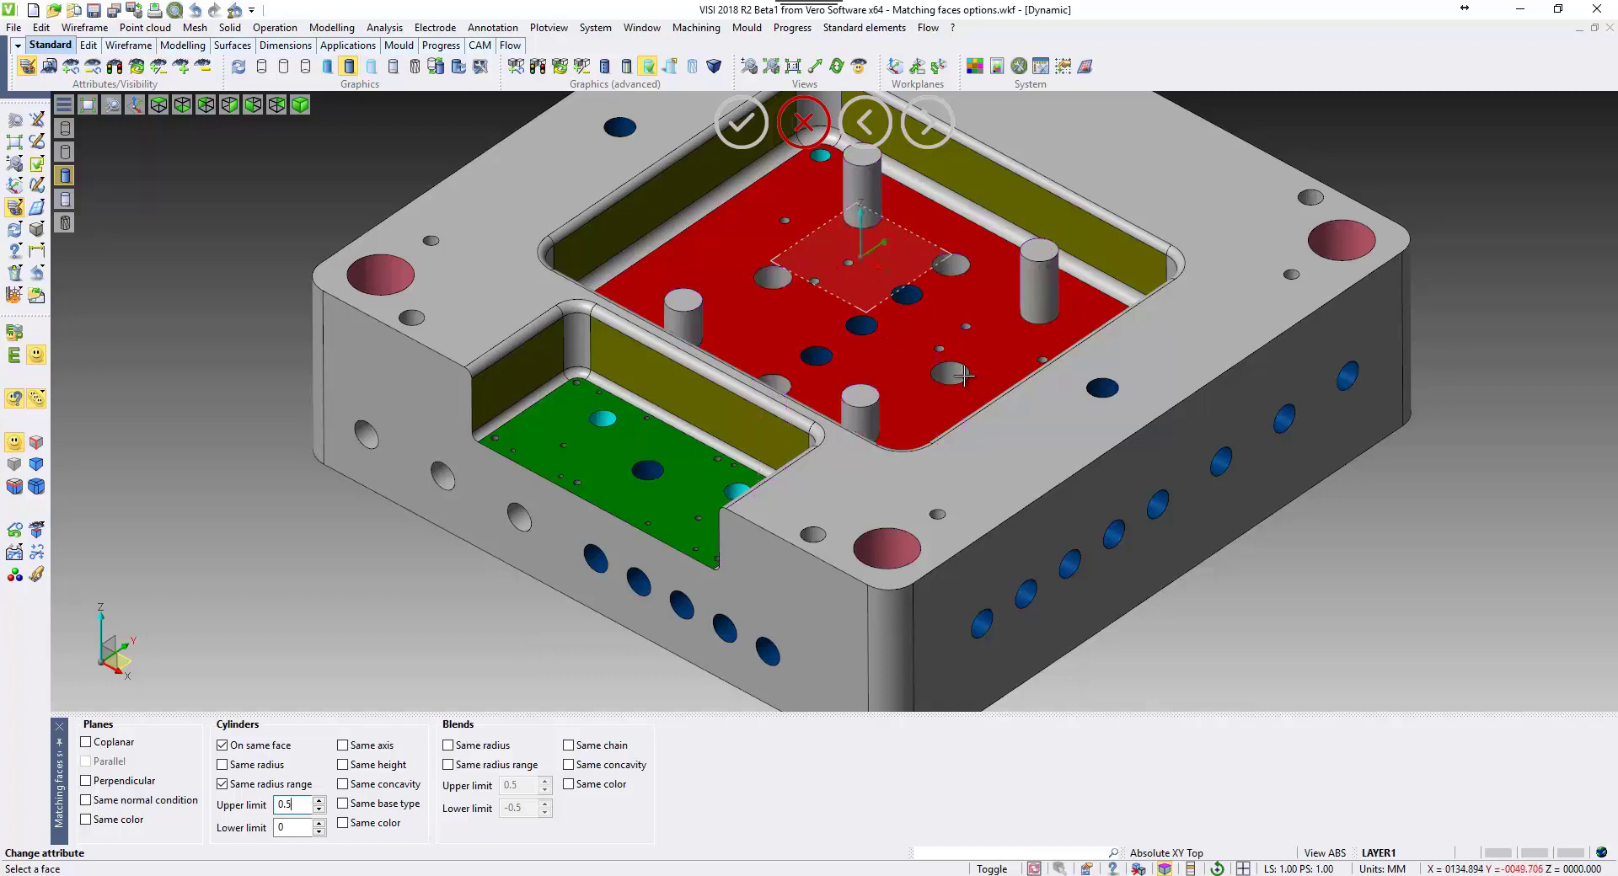
pyautogui.click(223, 787)
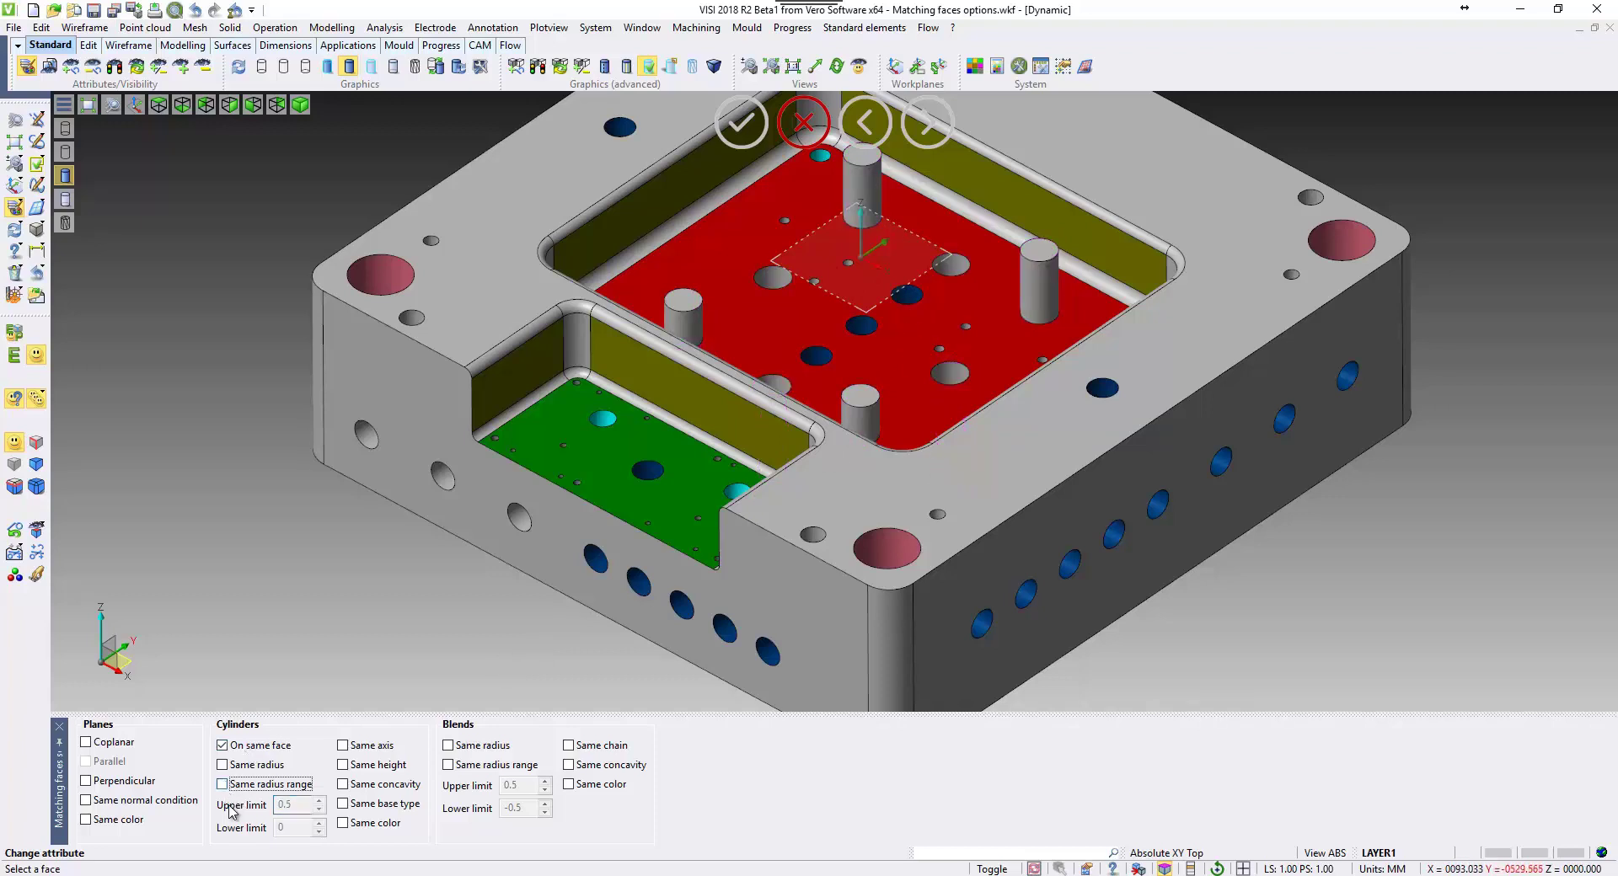
pyautogui.click(223, 745)
# - Match cylinders by Same concavity across all faces and enable Same radius for blends
pyautogui.moveTo(373, 595); pyautogui.dragTo(354, 605, button='middle')
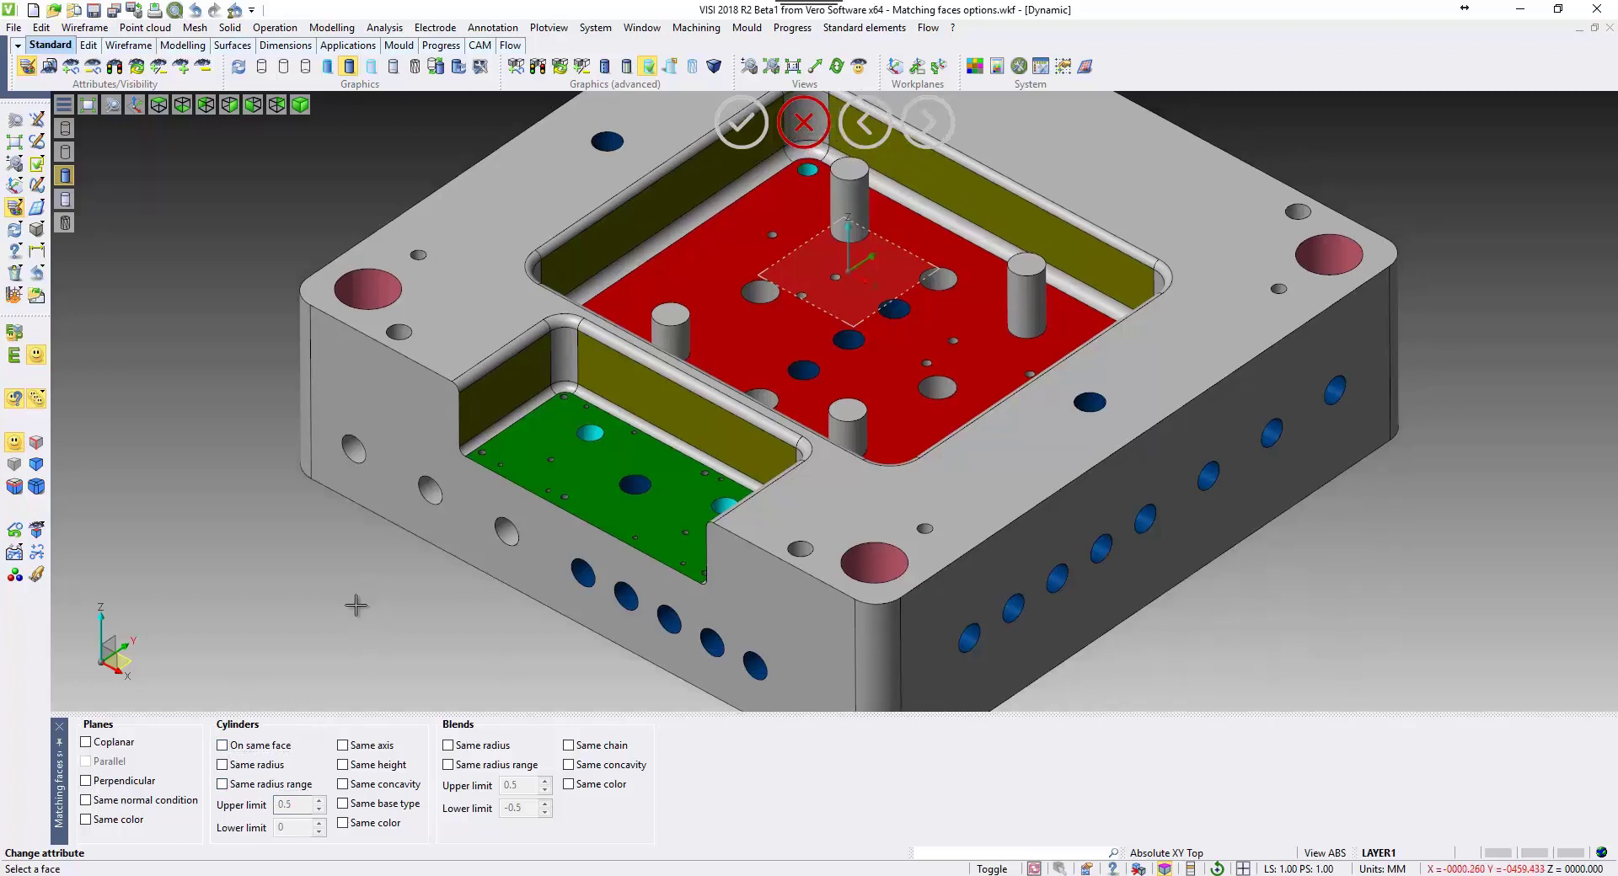
pyautogui.click(222, 746)
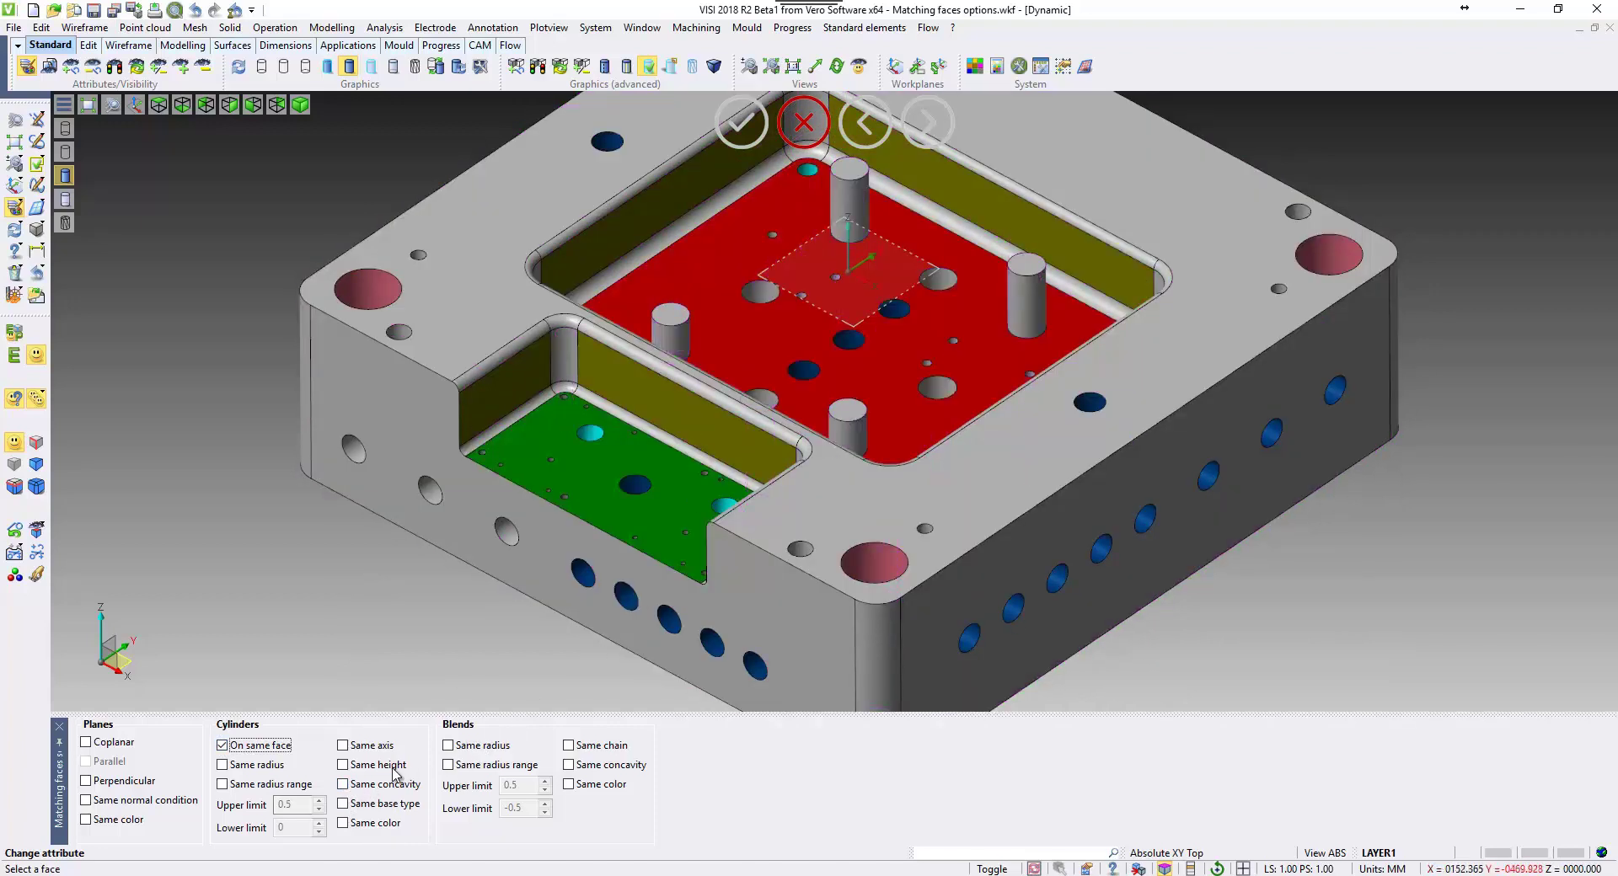
pyautogui.click(343, 784)
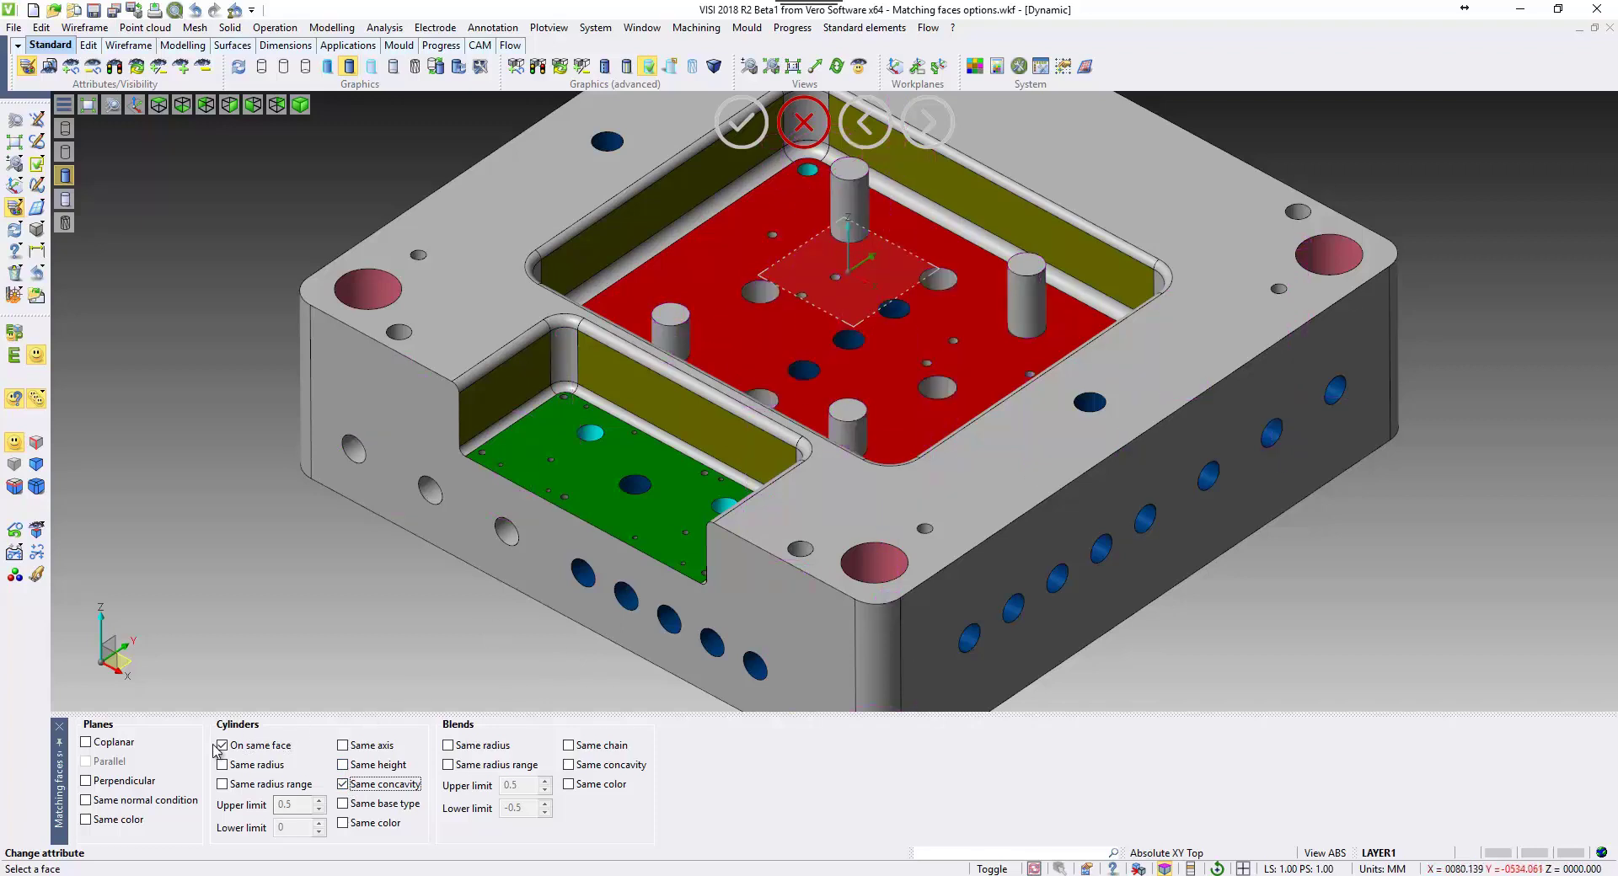
pyautogui.click(229, 748)
pyautogui.scroll(-1, 343, 635)
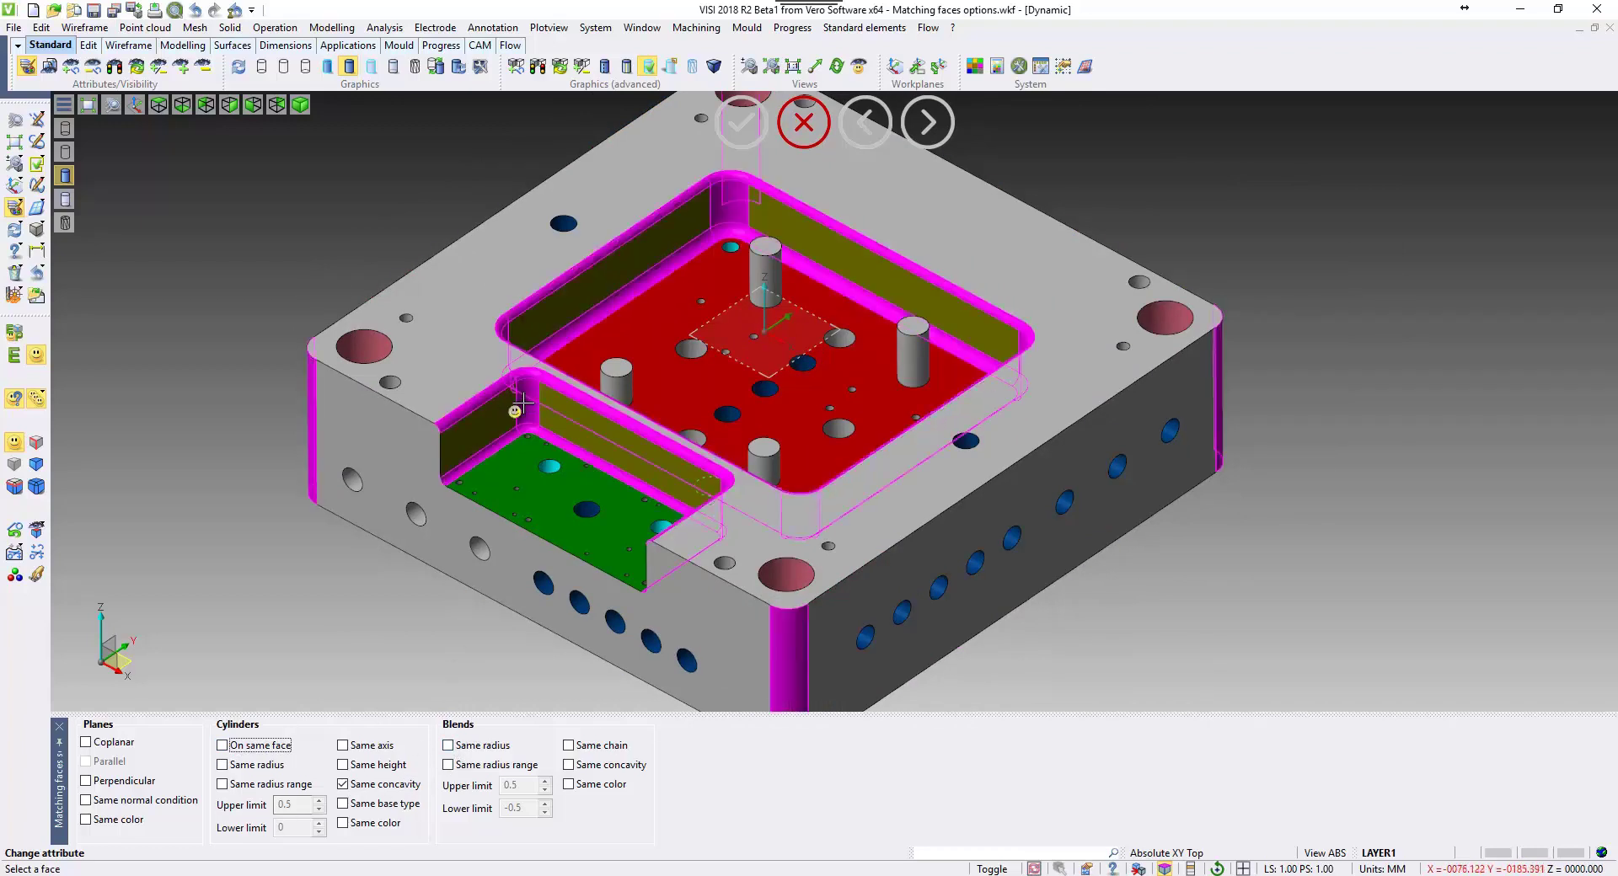
pyautogui.click(449, 747)
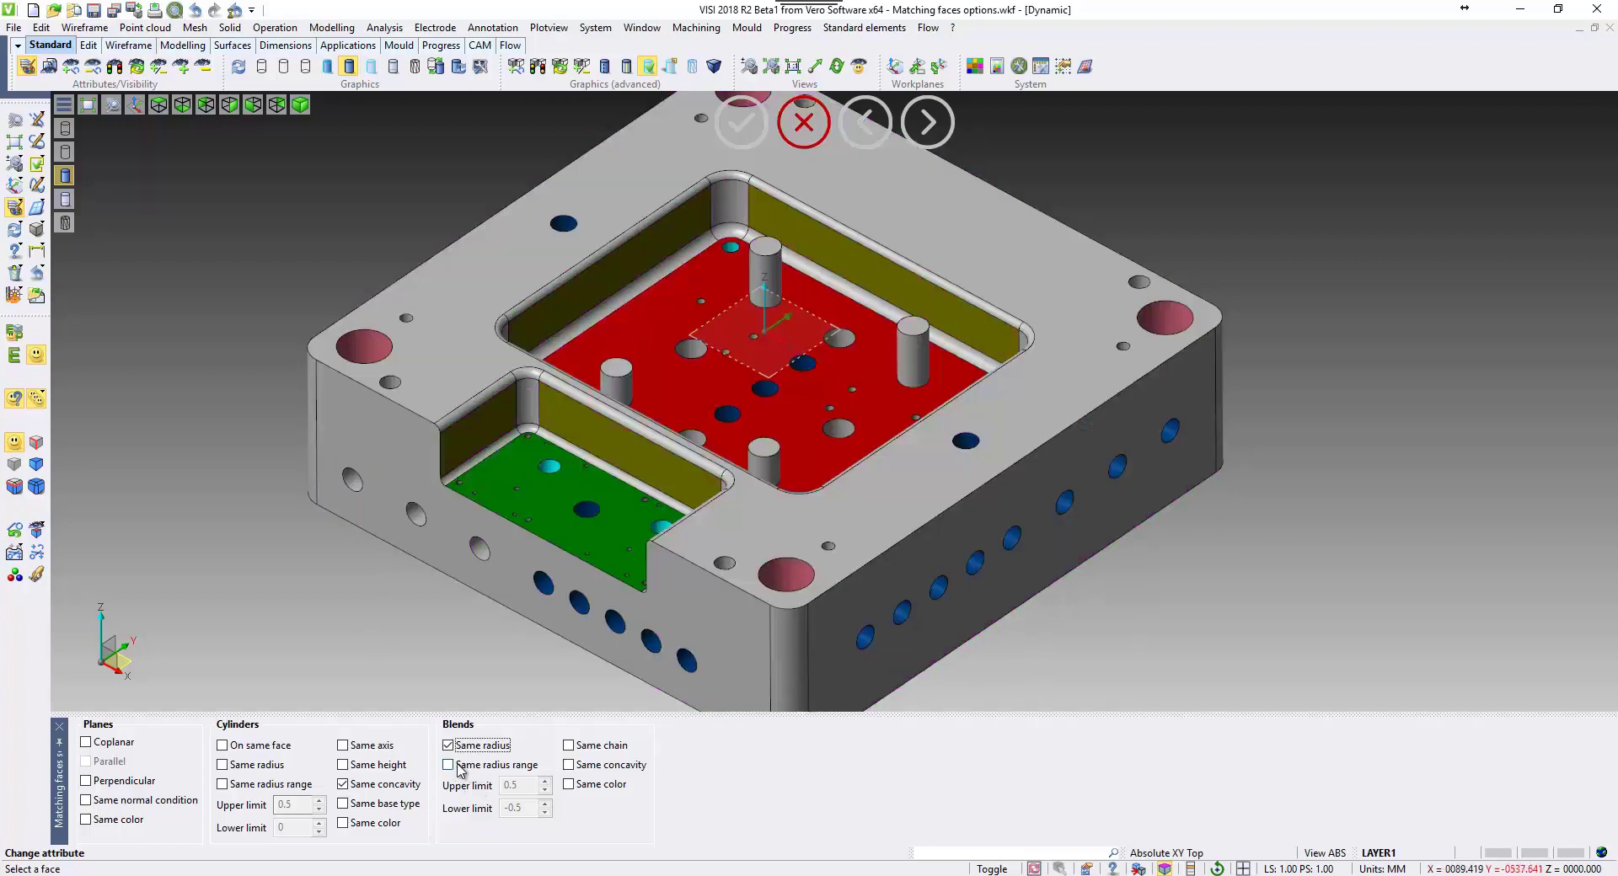
# - Add Same concavity to blend matching alongside Same radius
pyautogui.click(574, 767)
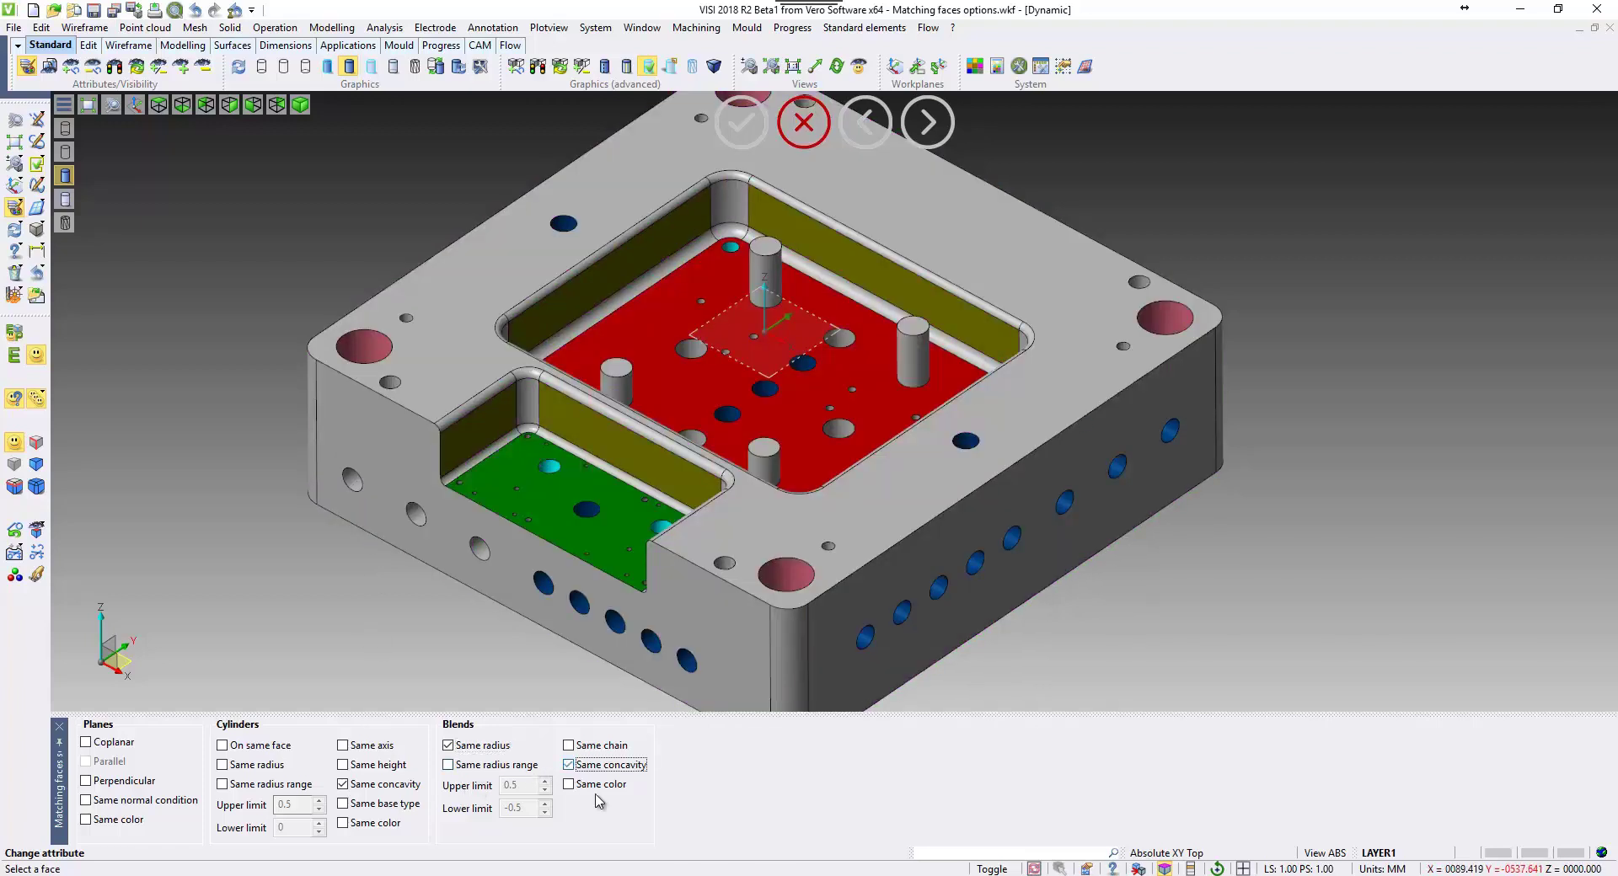